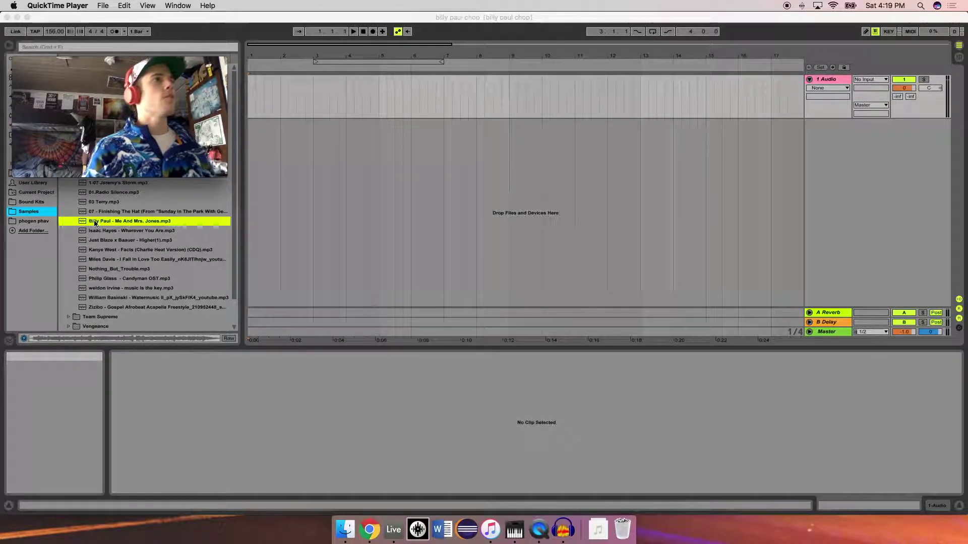
- Place "Billy Paul - Me And Mrs. Jones.mp3" at the start of the 1 Audio track and turn off warping for the clip
left_click(473, 19)
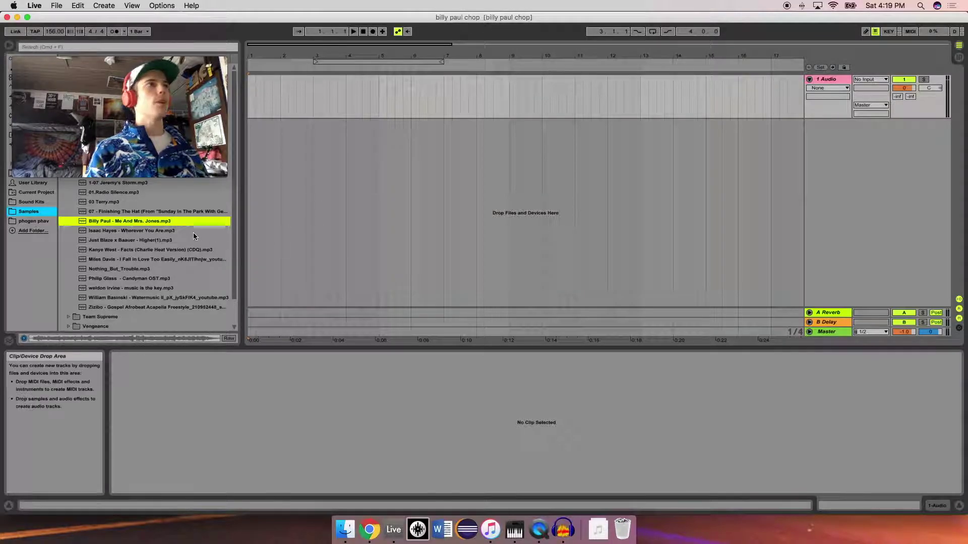
left_click_drag(100, 227, 252, 86)
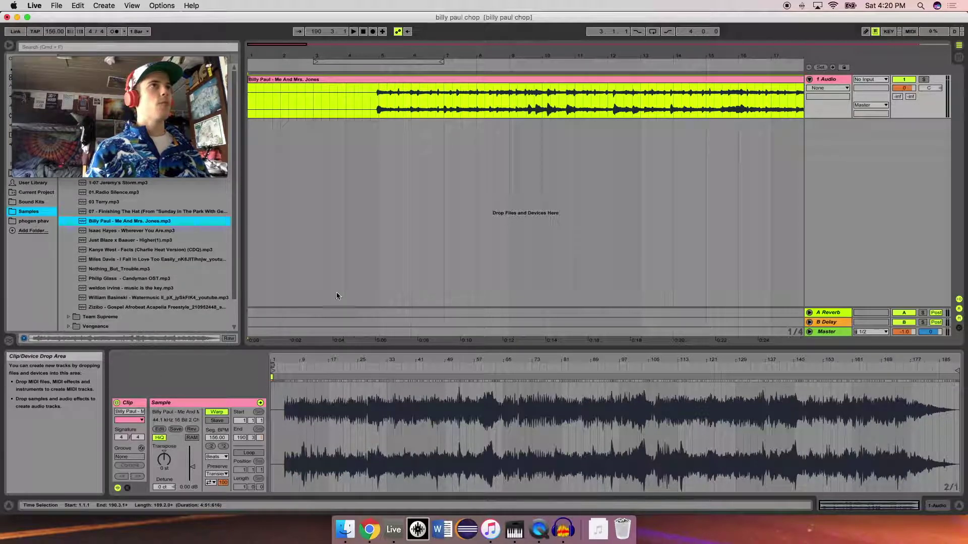
left_click(220, 415)
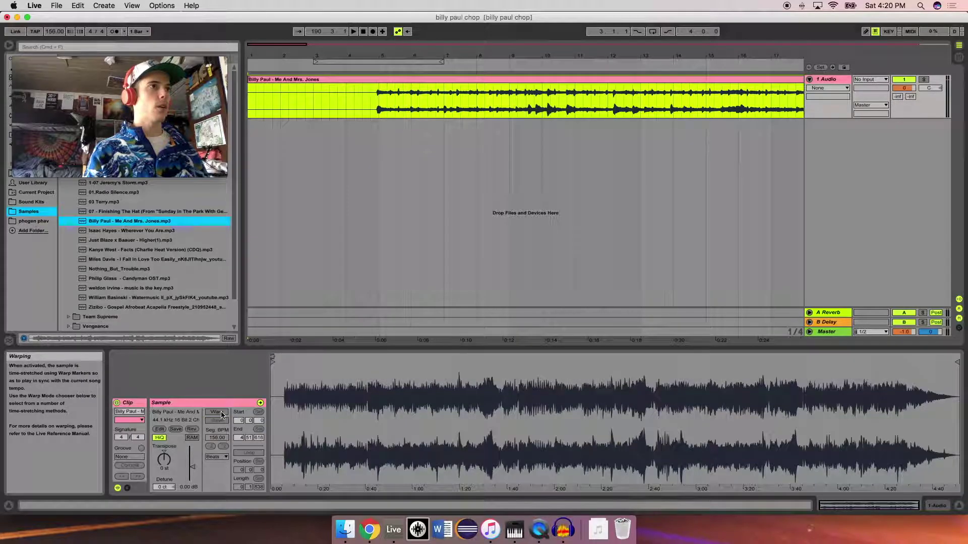
- Move the clip's start marker onto the song's first transient, at about 6.08 seconds
left_click_drag(377, 55, 377, 101)
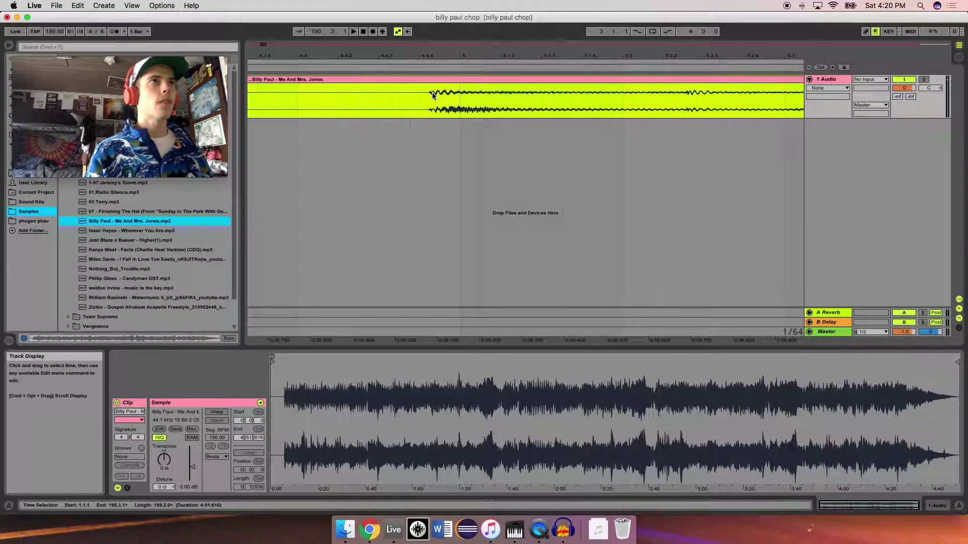
left_click(274, 363)
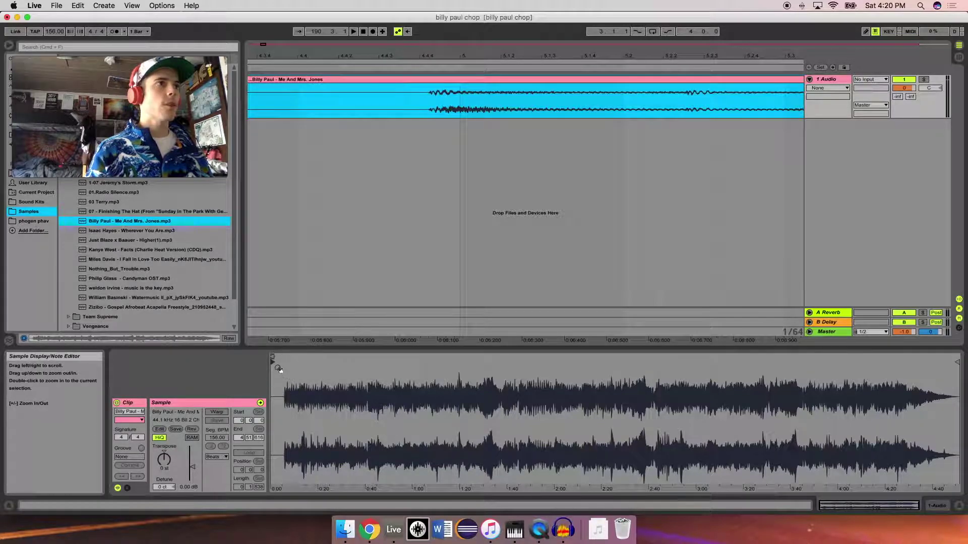
mouse_move(278, 369)
left_mouse_down()
mouse_move(278, 422)
mouse_move(292, 364)
mouse_move(460, 366)
left_mouse_up()
left_click_drag(440, 381, 441, 434)
left_click_drag(318, 371, 312, 388)
left_click_drag(488, 361, 482, 362)
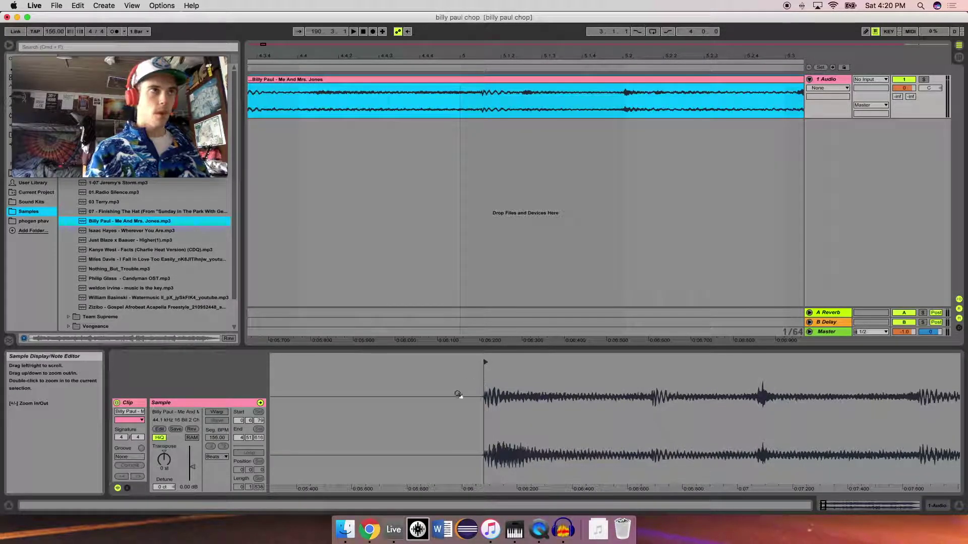
left_click_drag(458, 395, 458, 353)
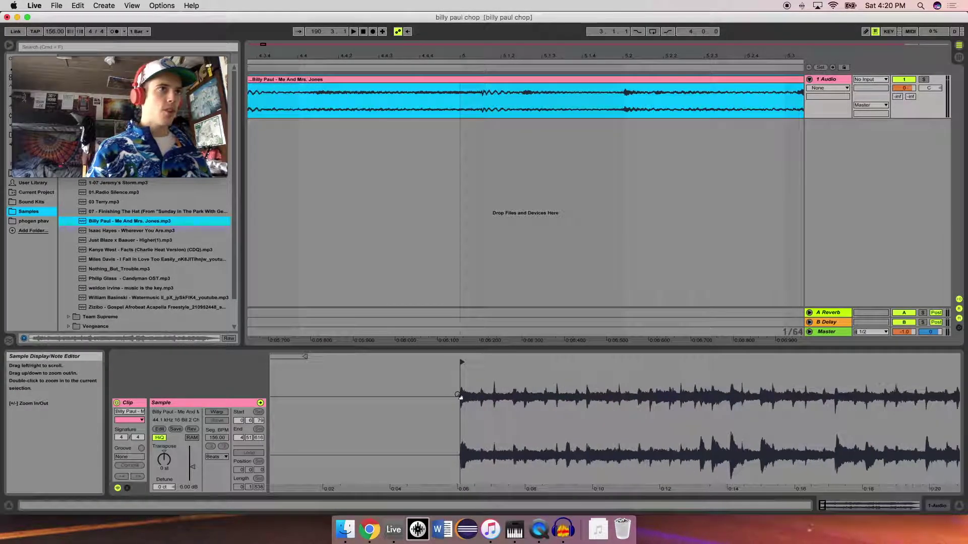
- Turn the clip's warping back on and set 1.1.1 at the start marker on the first transient
left_click(220, 414)
mouse_move(348, 372)
left_mouse_down()
mouse_move(387, 372)
mouse_move(436, 403)
left_mouse_up()
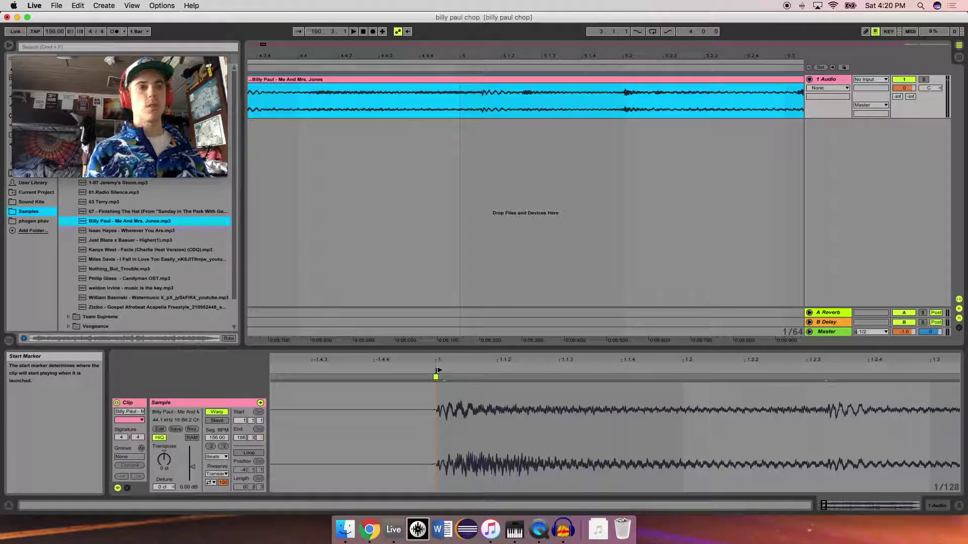
right_click(438, 370)
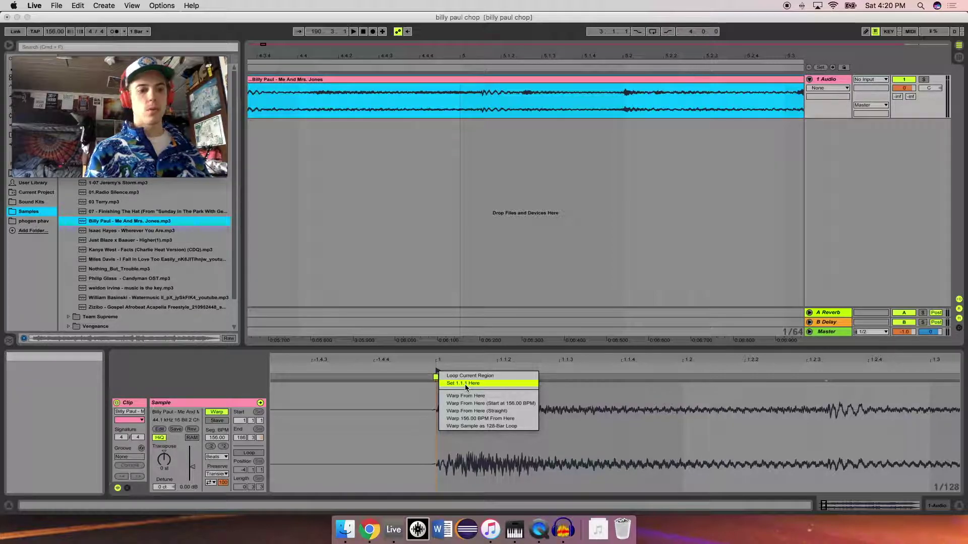
left_click_drag(449, 356, 393, 359)
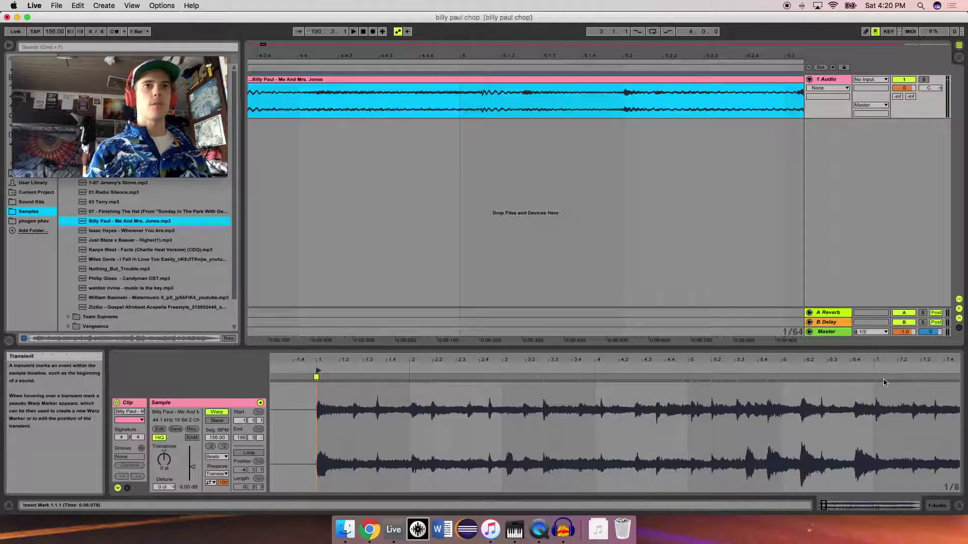
mouse_move(833, 361)
left_mouse_down()
mouse_move(786, 353)
mouse_move(521, 364)
left_mouse_up()
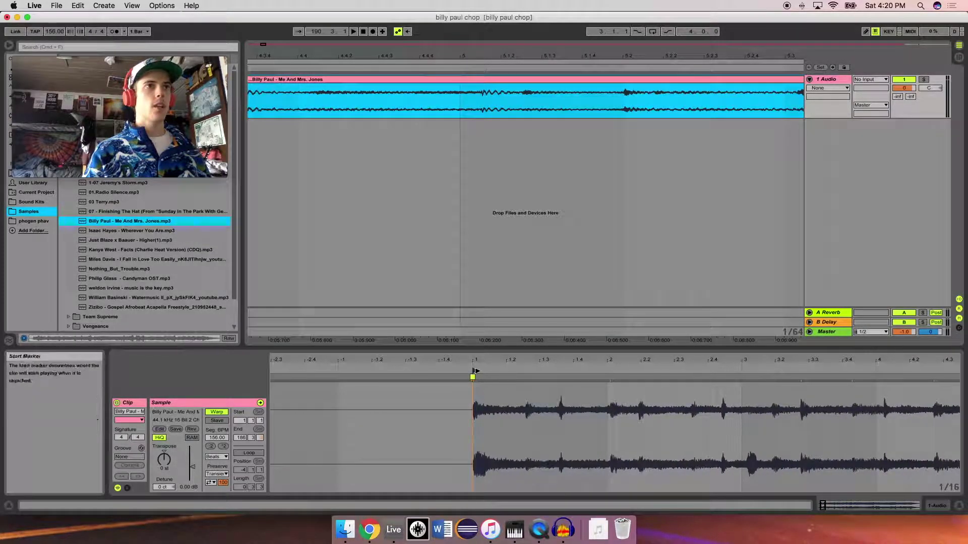
right_click(475, 374)
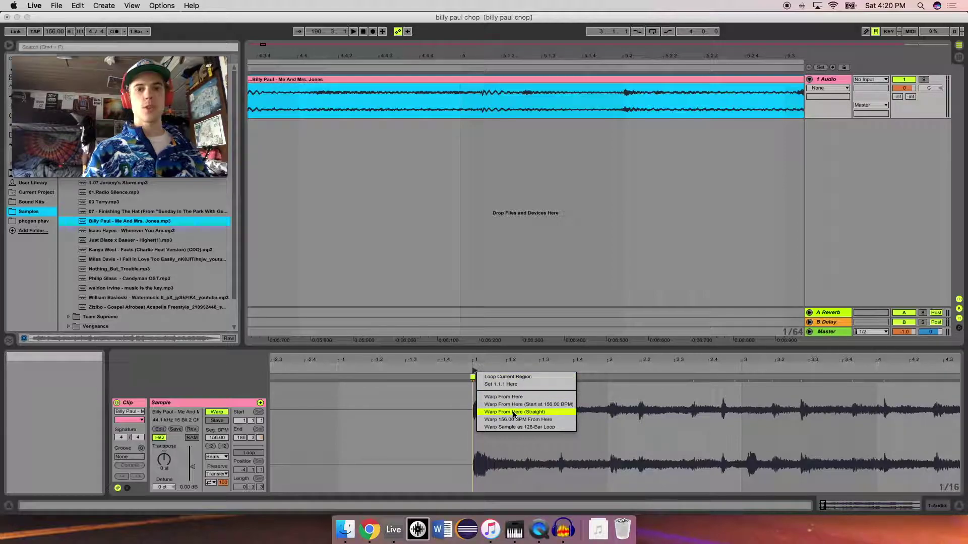
left_click(496, 412)
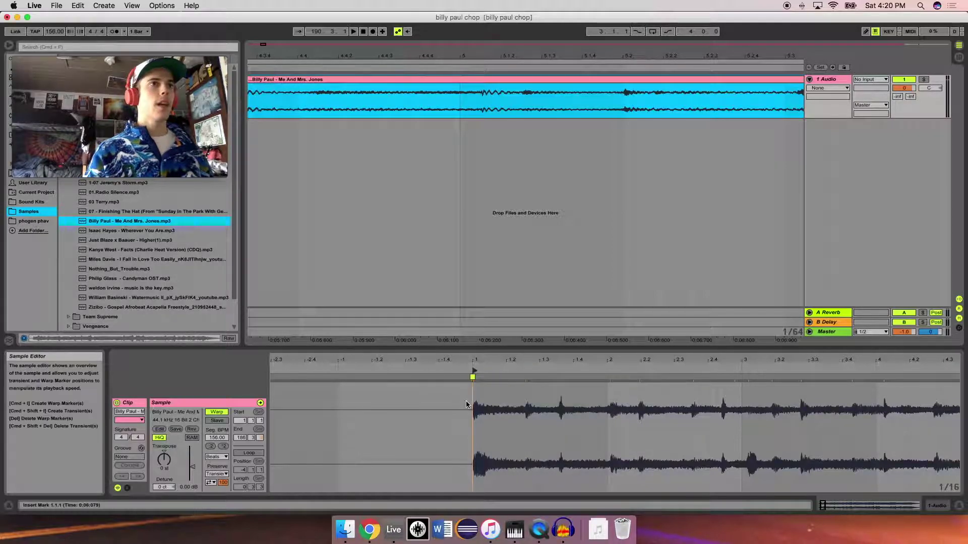
- Add a warp marker on the transient just after 10.3 in the clip and move it to 9.1.1
key("minus")
key("minus")
key("minus")
key("minus")
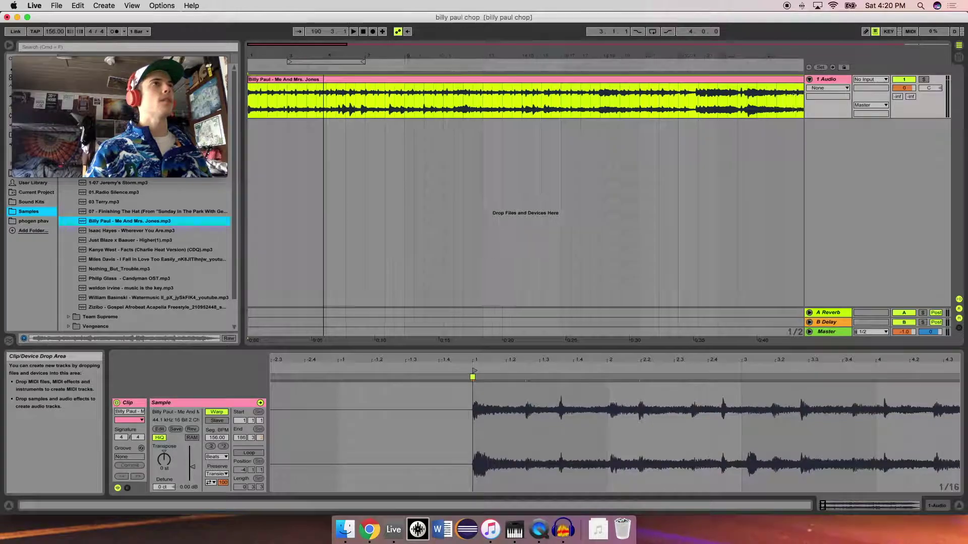
left_click_drag(272, 55, 272, 113)
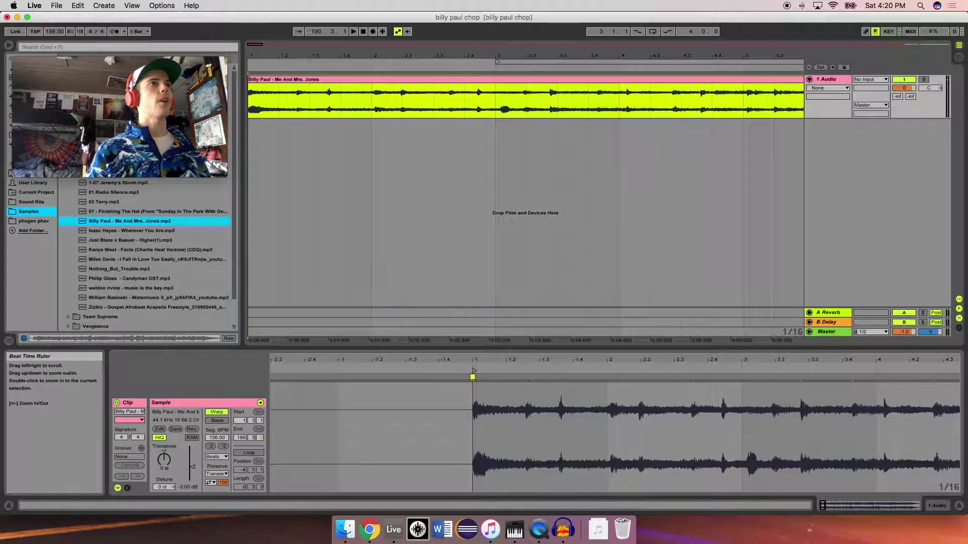
left_click_drag(510, 358, 381, 358)
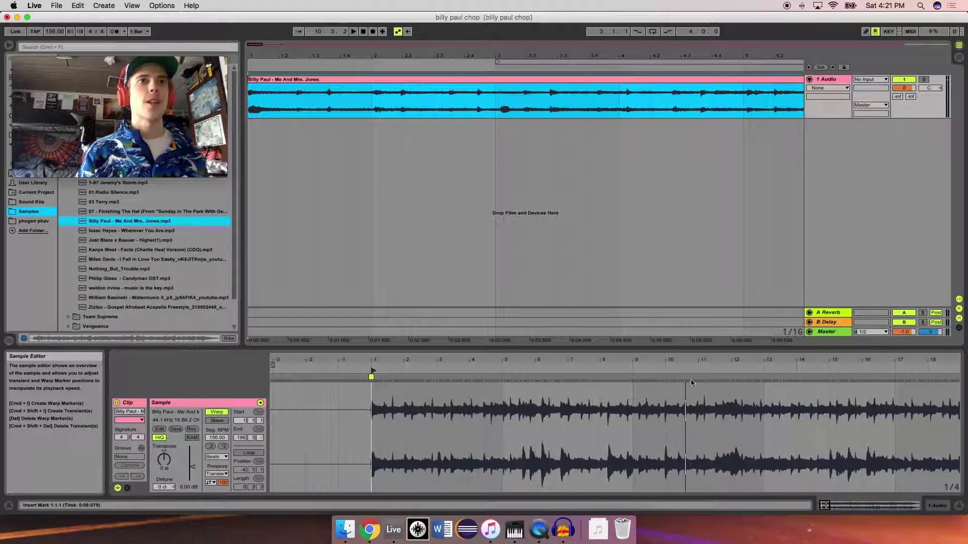
left_click_drag(687, 361, 687, 419)
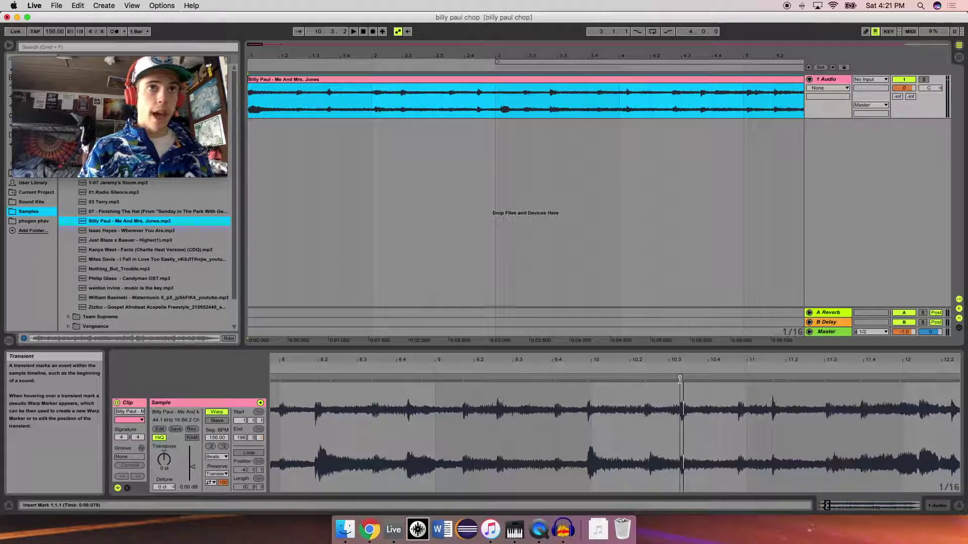
double_click(679, 380)
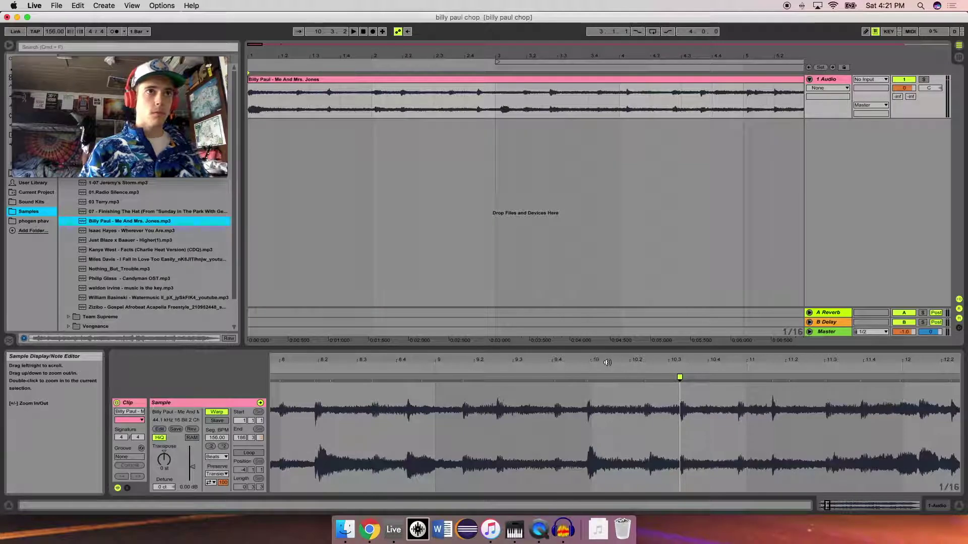
mouse_move(609, 363)
left_mouse_down()
mouse_move(649, 363)
mouse_move(664, 343)
left_mouse_up()
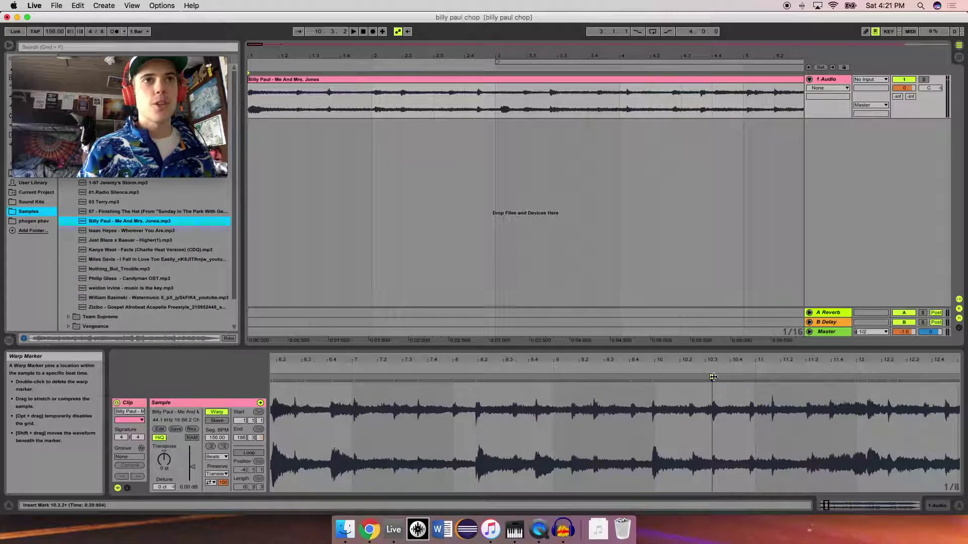
left_click_drag(713, 377, 549, 377)
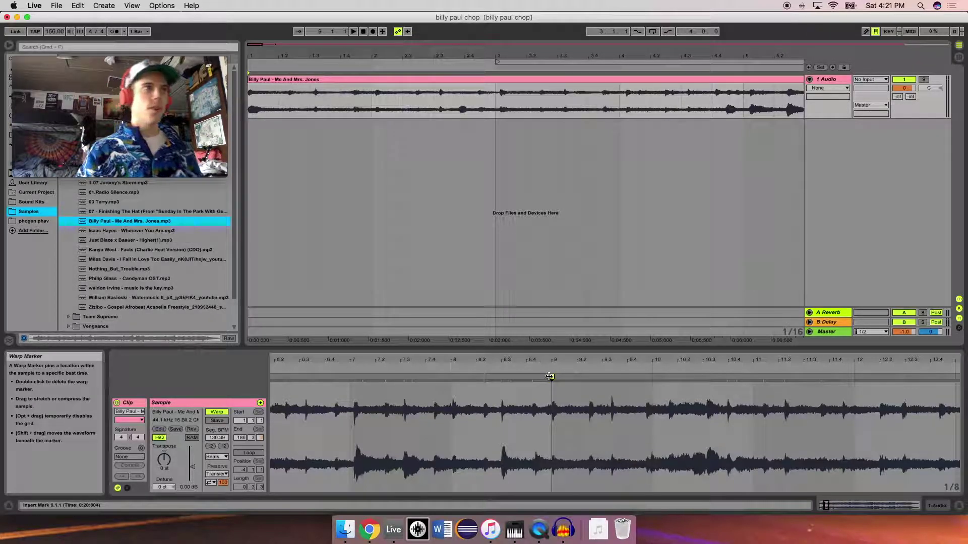
- Loop the clip's eight bars between the warp markers at 1.1.1 and 9.1.1
left_click_drag(519, 360, 625, 323)
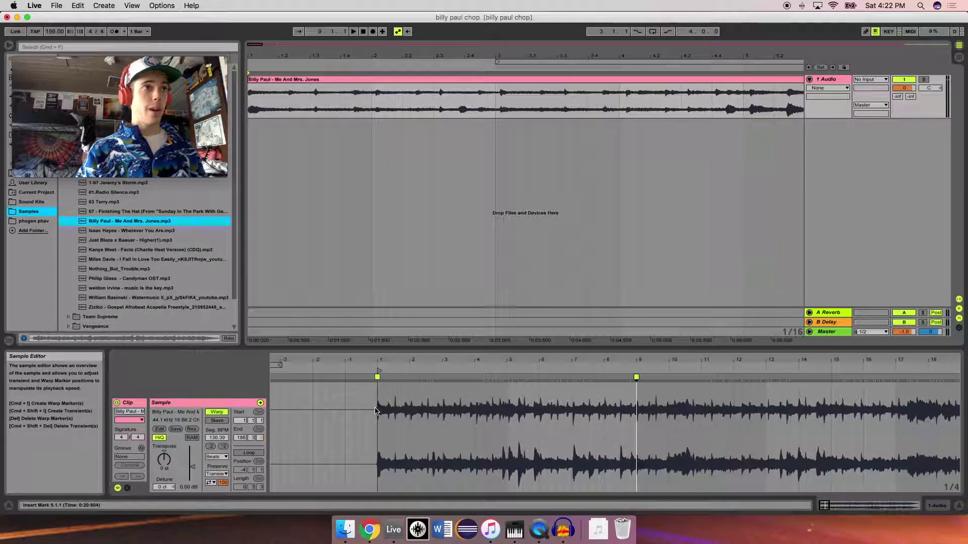
left_click_drag(509, 358, 566, 364)
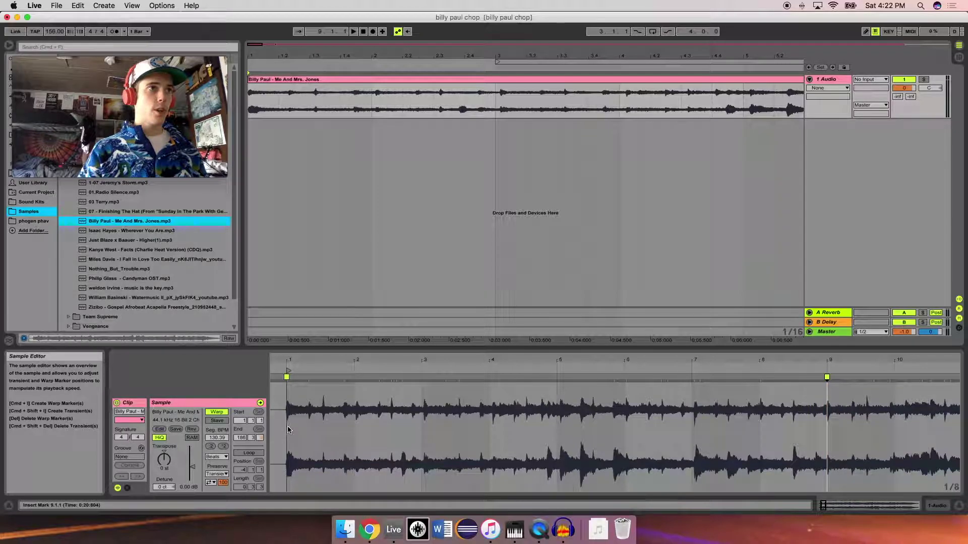
left_click_drag(287, 434, 826, 432)
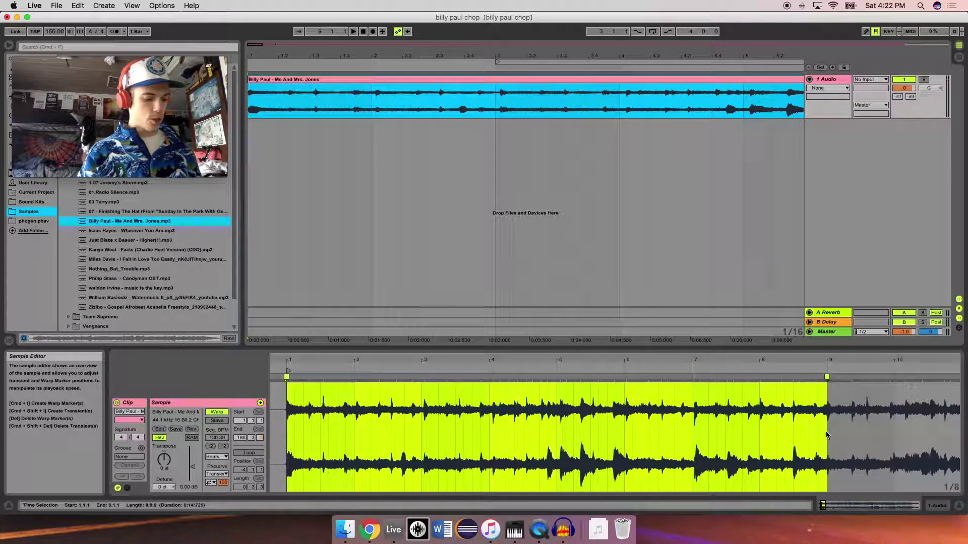
key("super+l")
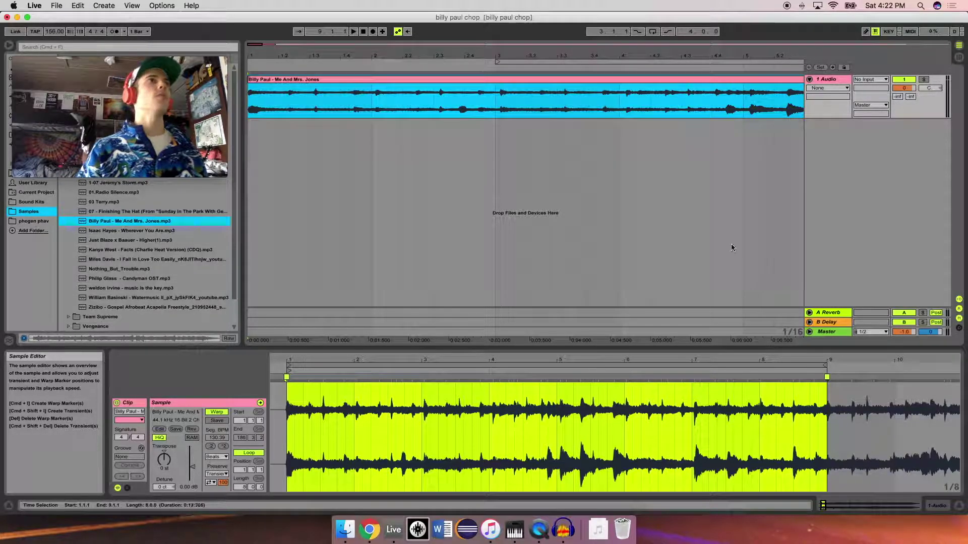
- Turn on the metronome and play the track from 8.3.1 across the loop point, and again from the song start
left_click_drag(450, 55, 449, 21)
left_click(439, 139)
left_click_drag(428, 56, 383, 59)
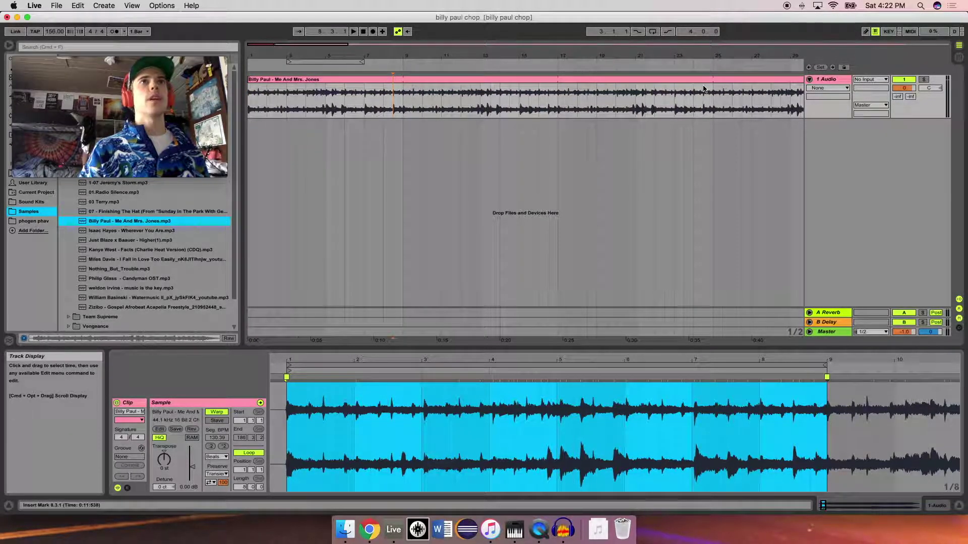
left_click_drag(395, 56, 395, 58)
left_click(115, 32)
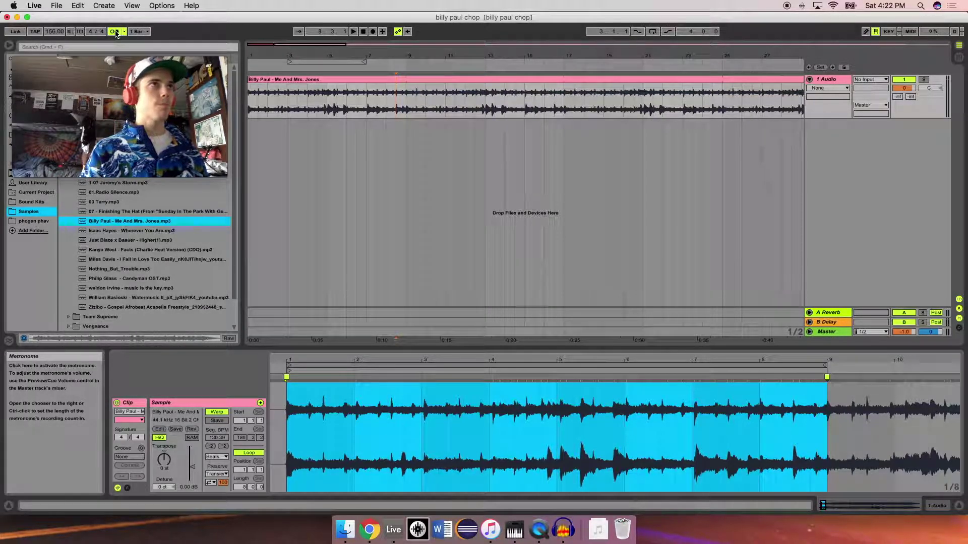
key("space")
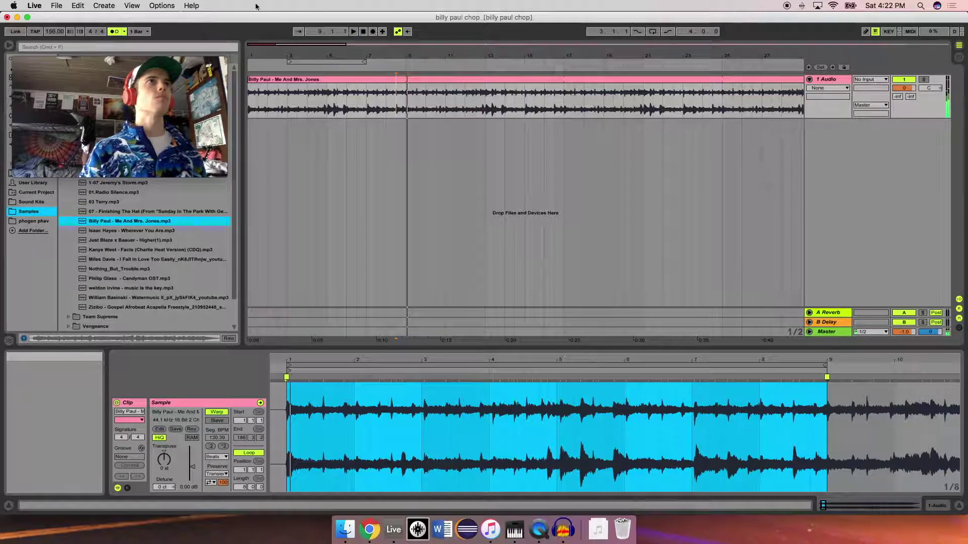
double_click(363, 33)
key("space")
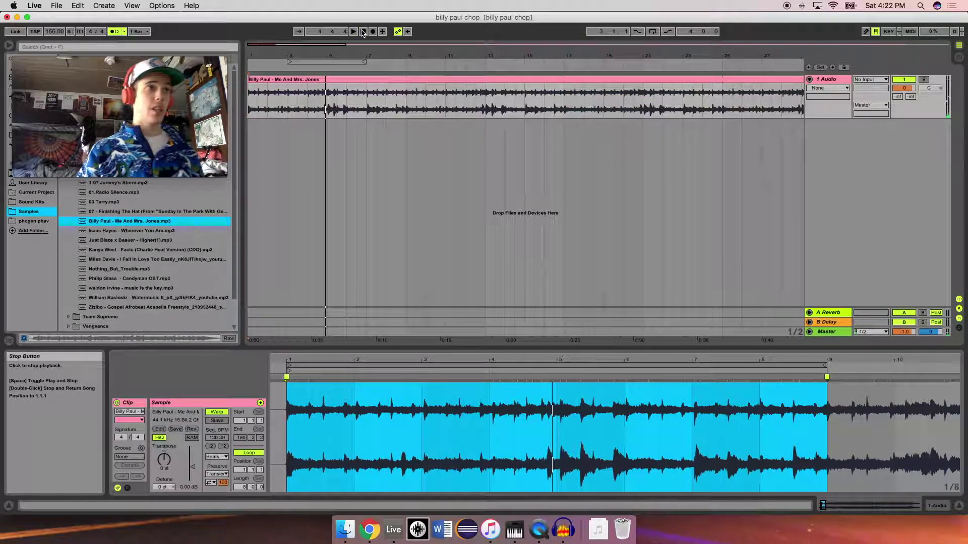
- Create a warp marker on the transient just after bar 2 in the clip and align it to 2.1.1
left_click(532, 406)
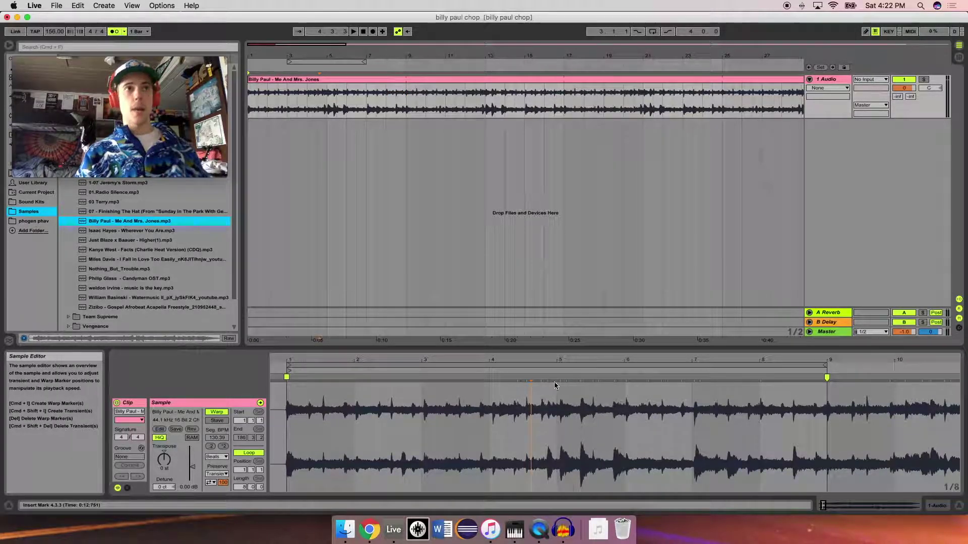
left_click_drag(556, 356, 448, 359)
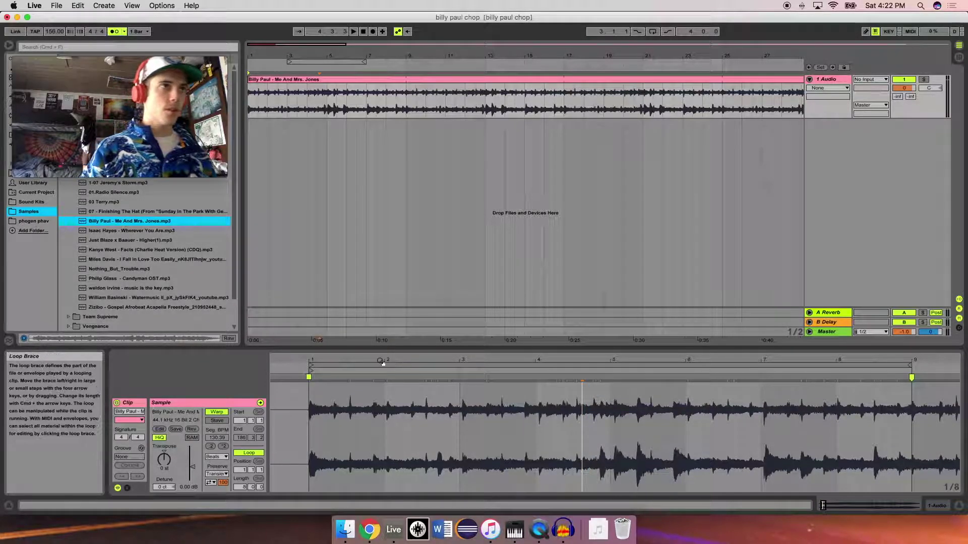
scroll(386, 378, "up", 5)
double_click(404, 379)
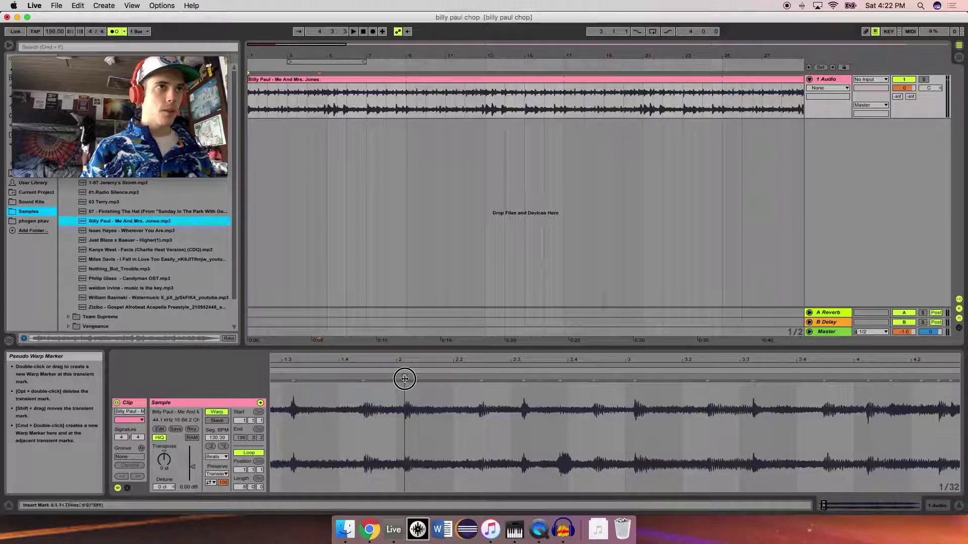
left_click(402, 378)
left_click_drag(402, 378, 395, 378)
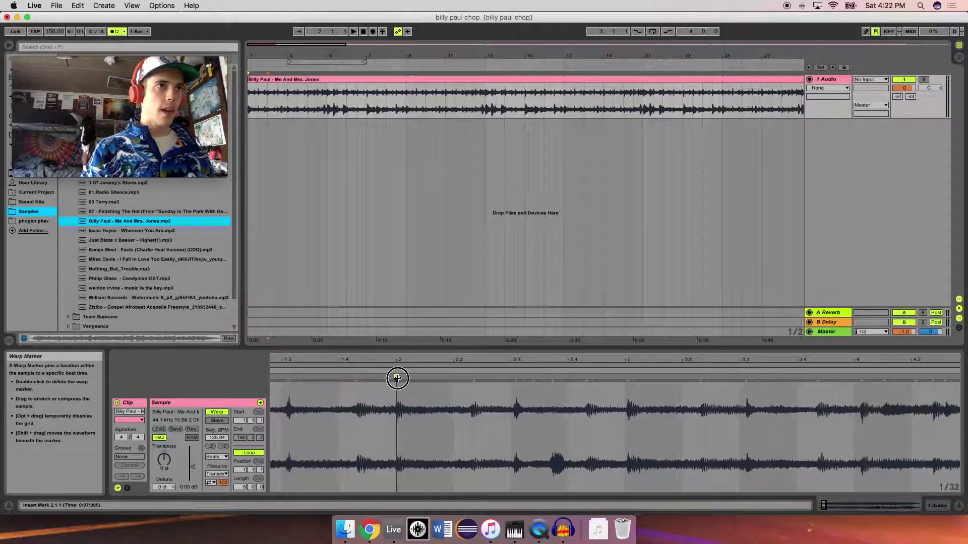
scroll(400, 362, "down", 5)
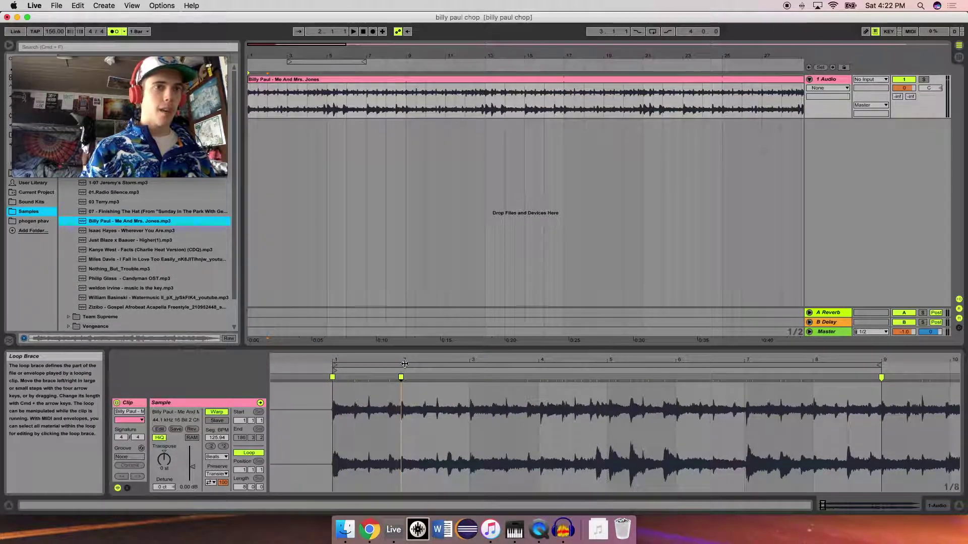
- Add warp markers on the clip's downbeat transients at 3.1.1 and 4.1.1
scroll(402, 362, "right", 2)
left_click(425, 378)
double_click(425, 378)
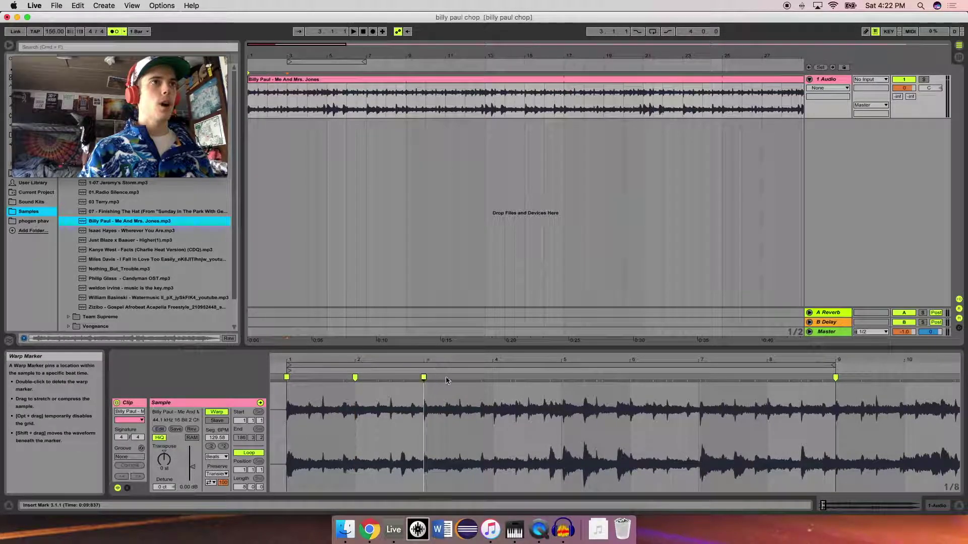
left_click(492, 378)
double_click(492, 377)
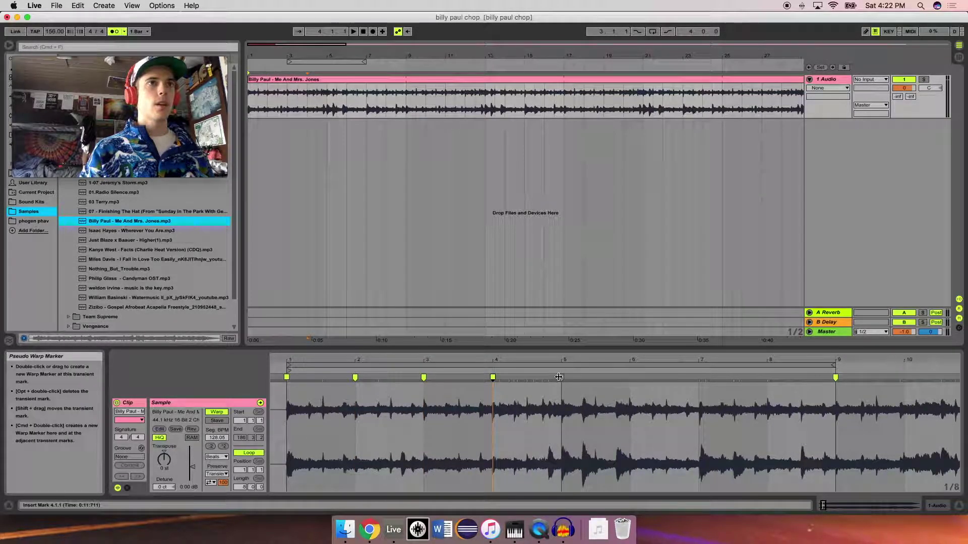
- Add warp markers on the clip's downbeat transients at 5.1.1, 6.1.1, 7.1.1 and 8.1.1
left_click(565, 378)
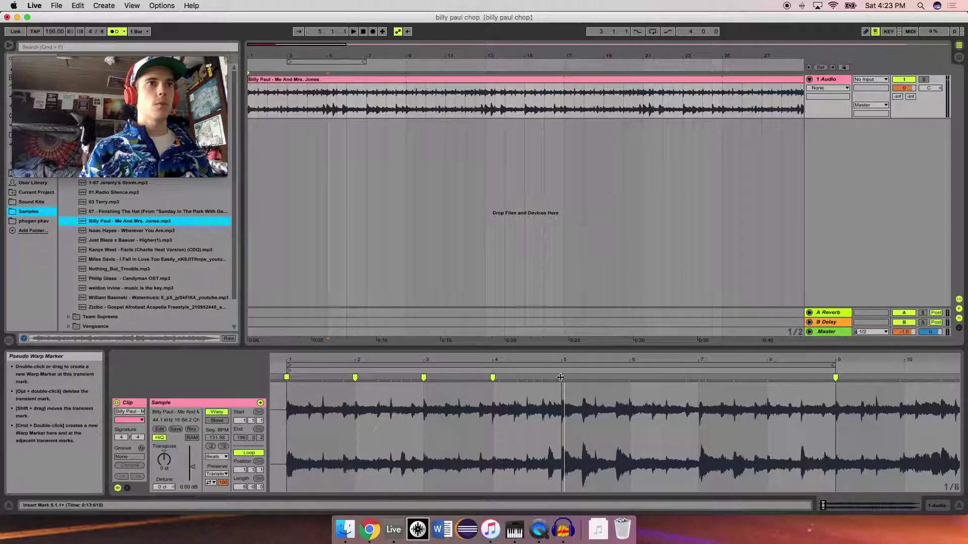
left_click(561, 377)
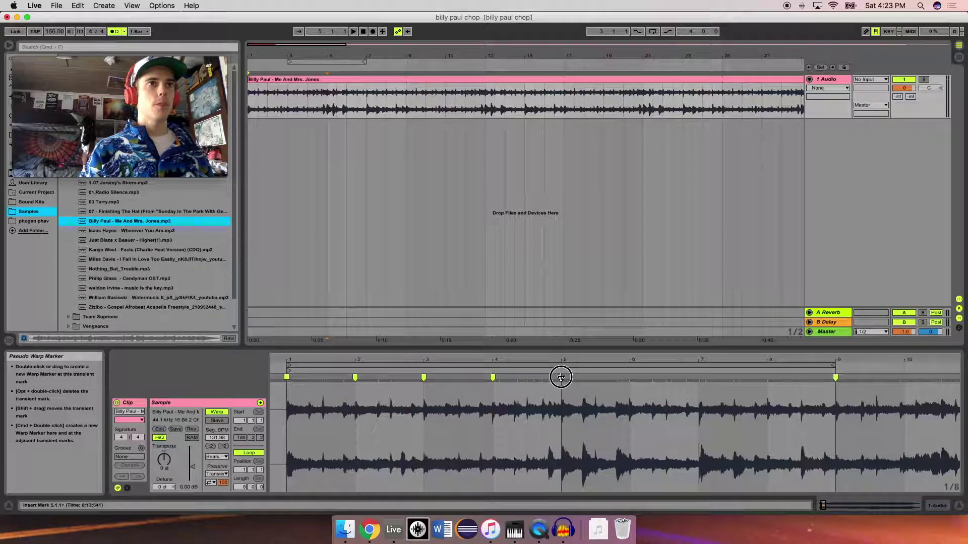
left_click(628, 378)
left_click(698, 378)
key("super+i")
double_click(768, 378)
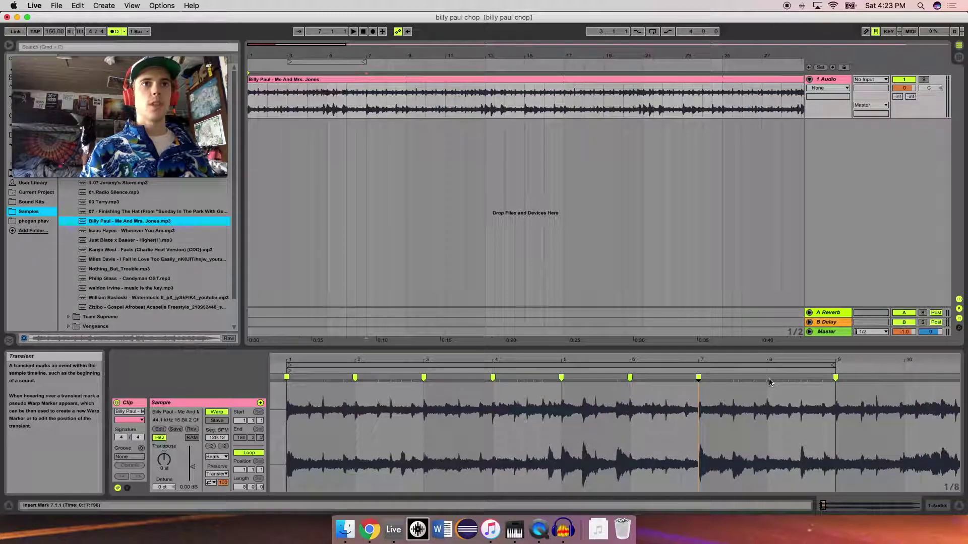
- Add warp markers on the third beat of every bar from 8.3.1 back to 1.3.1, aligned to the grid
left_click(802, 378)
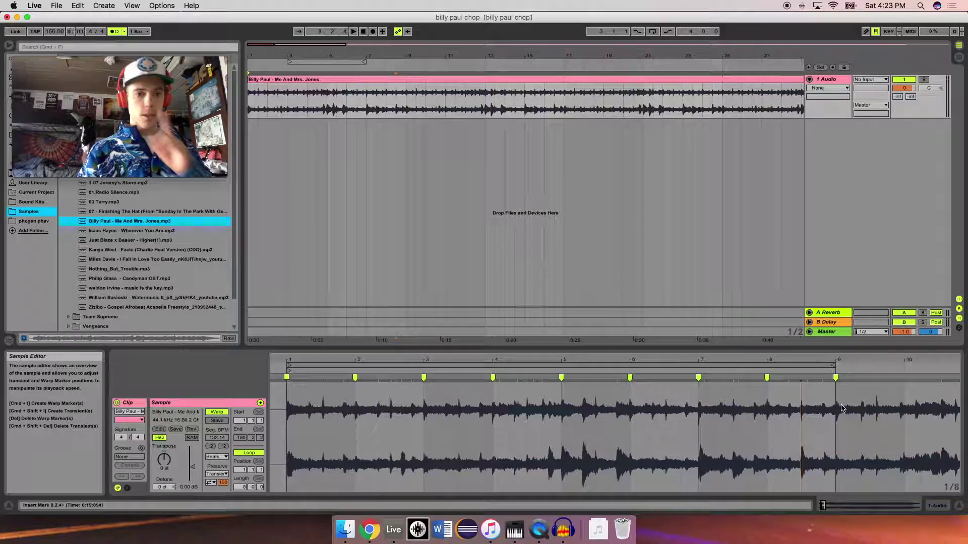
double_click(800, 377)
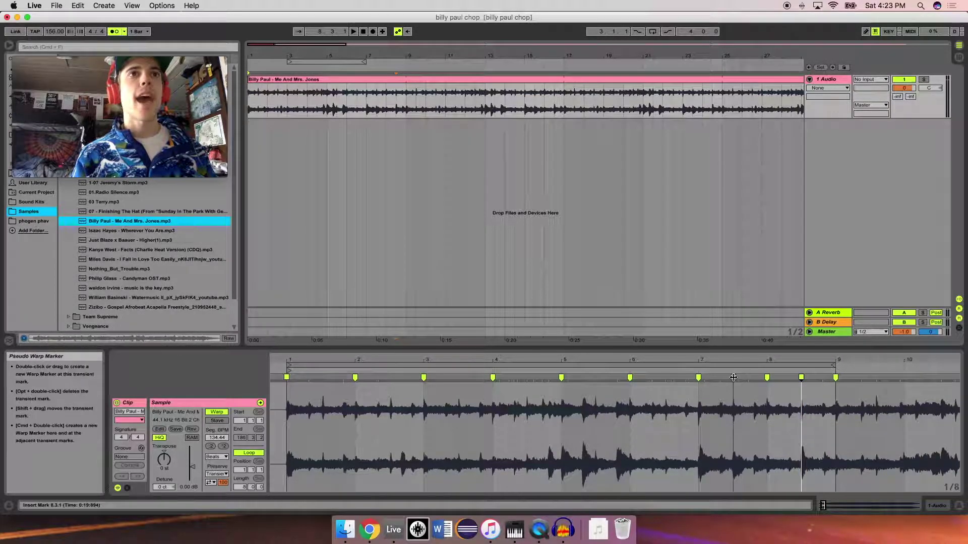
double_click(664, 377)
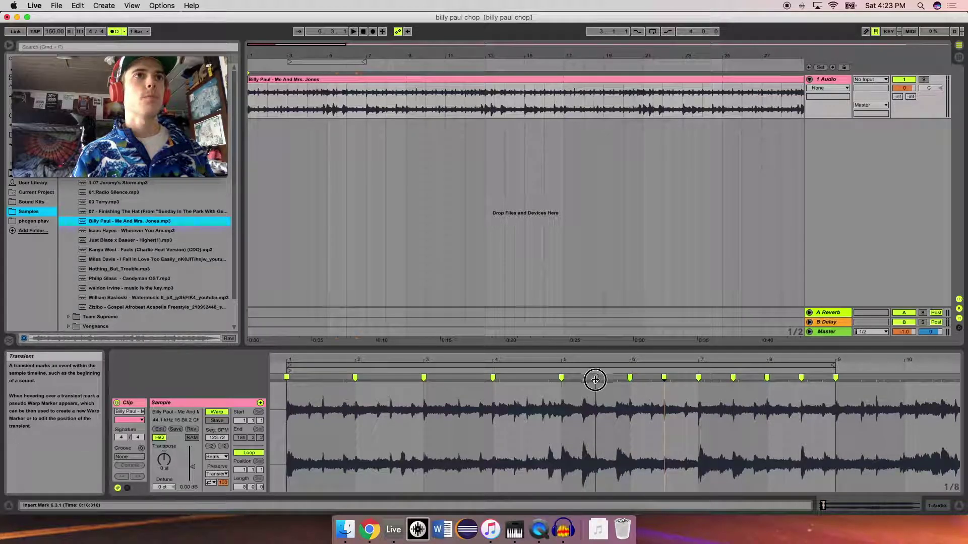
double_click(596, 378)
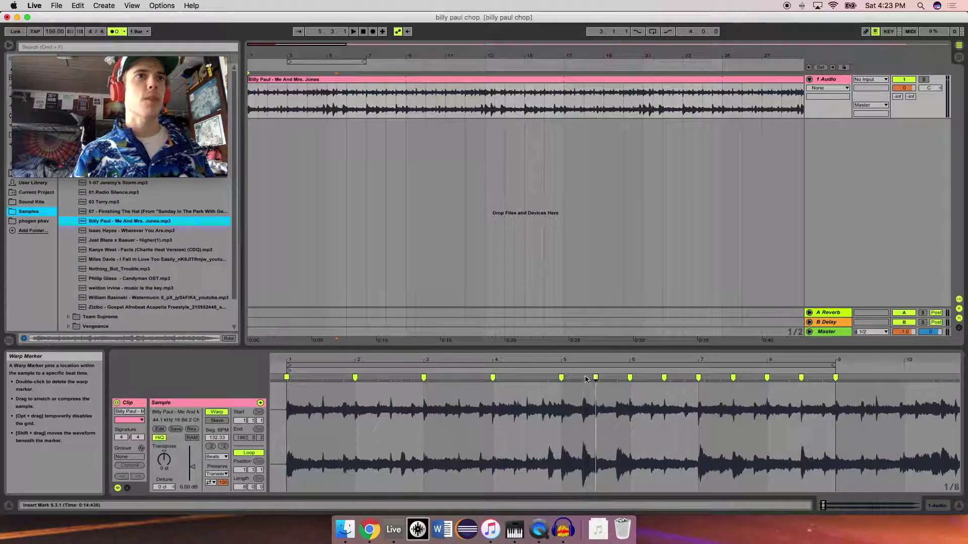
left_click_drag(534, 378, 528, 377)
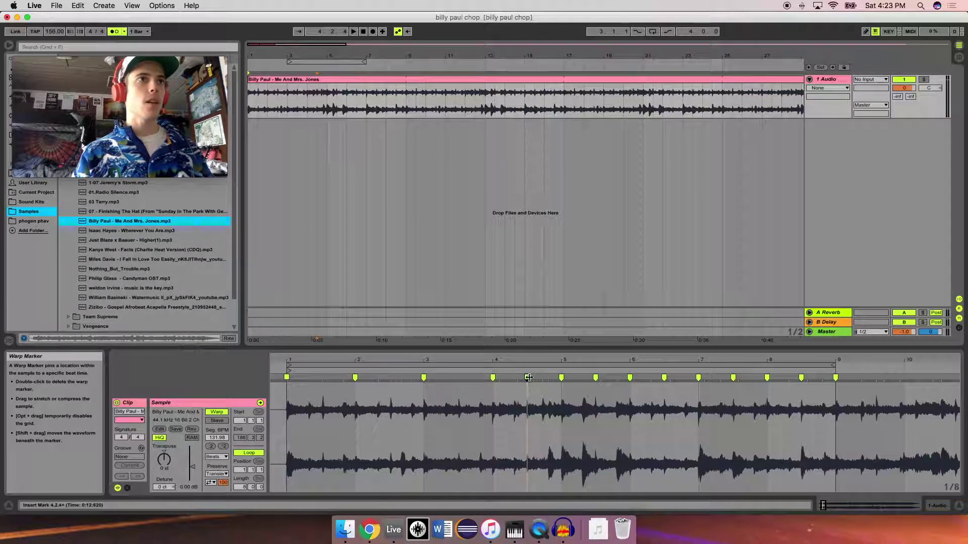
double_click(458, 377)
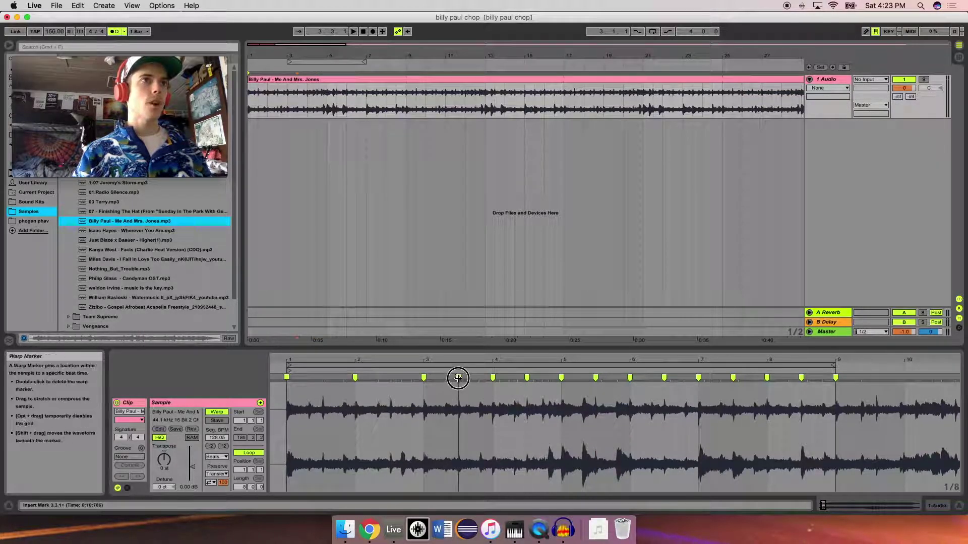
double_click(391, 378)
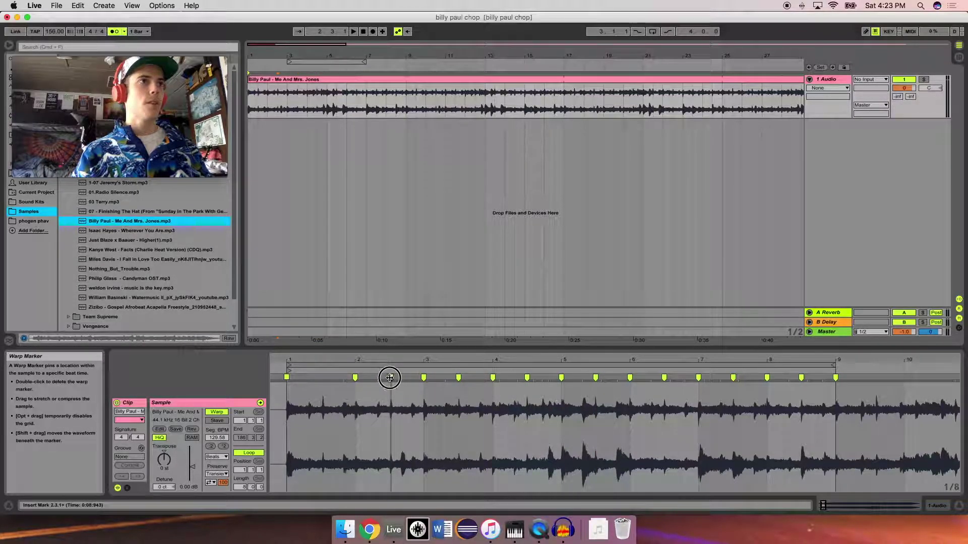
double_click(322, 378)
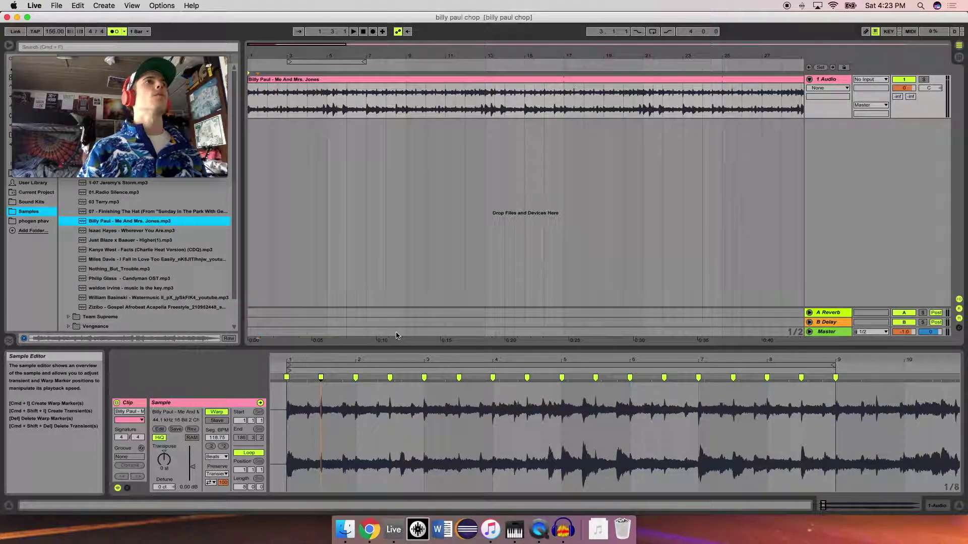
- Play the fully warped clip against the metronome past the 9.1.1 loop point and stop playback
left_click(362, 32)
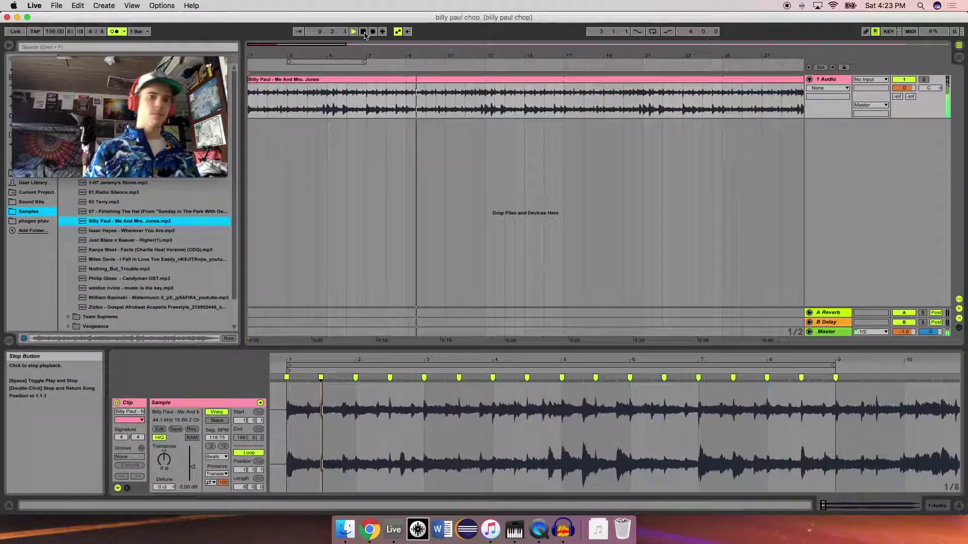
left_click(363, 32)
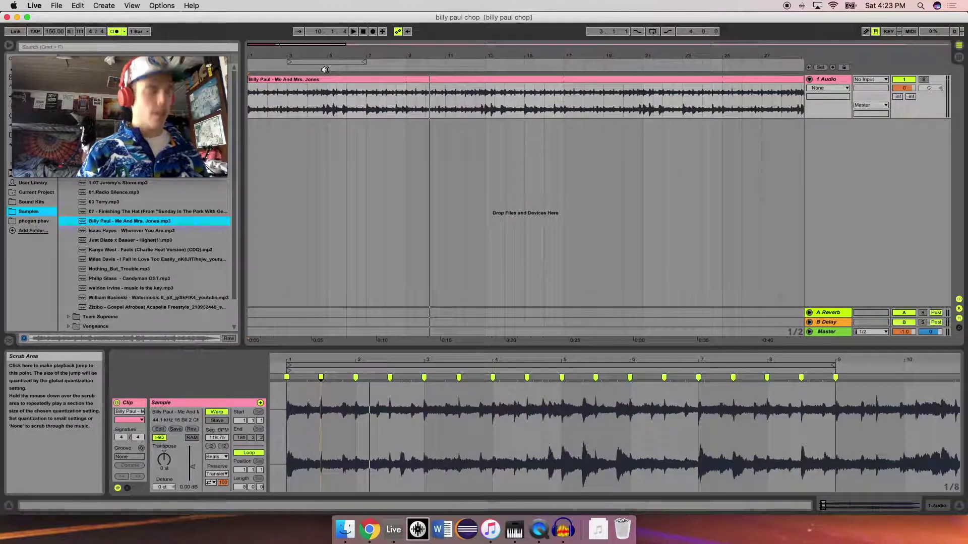
left_click(318, 151)
mouse_move(318, 151)
left_mouse_down()
mouse_move(318, 171)
mouse_move(318, 134)
left_mouse_up()
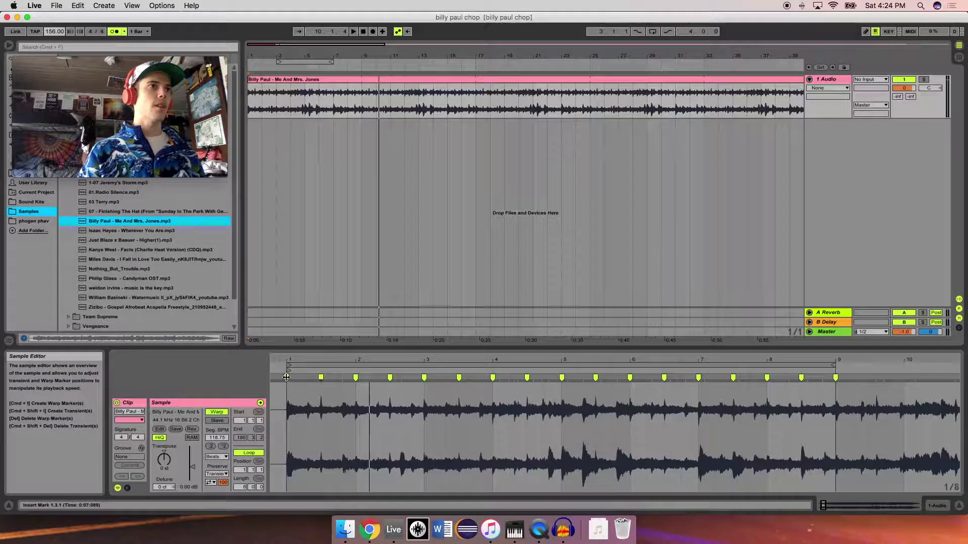
- Set the project tempo to 131 BPM and play the clip from 1.1.1 to hear it at that speed
left_click(336, 383)
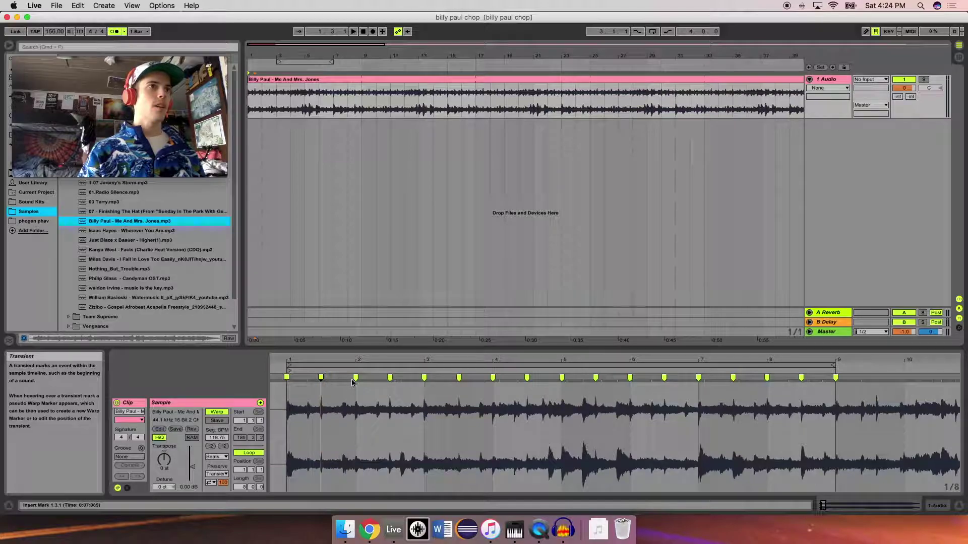
left_click(356, 378)
left_click(315, 381)
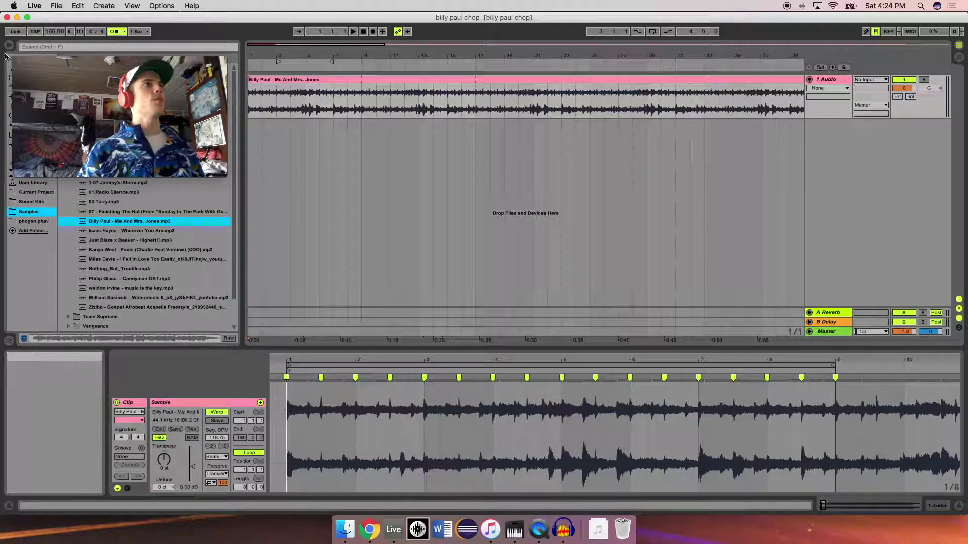
left_click_drag(54, 31, 54, 40)
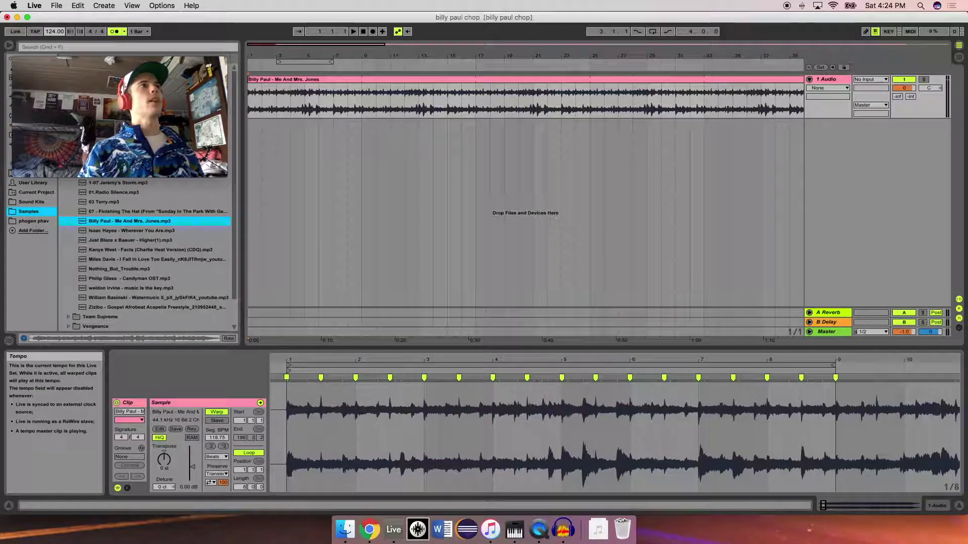
left_click(363, 31)
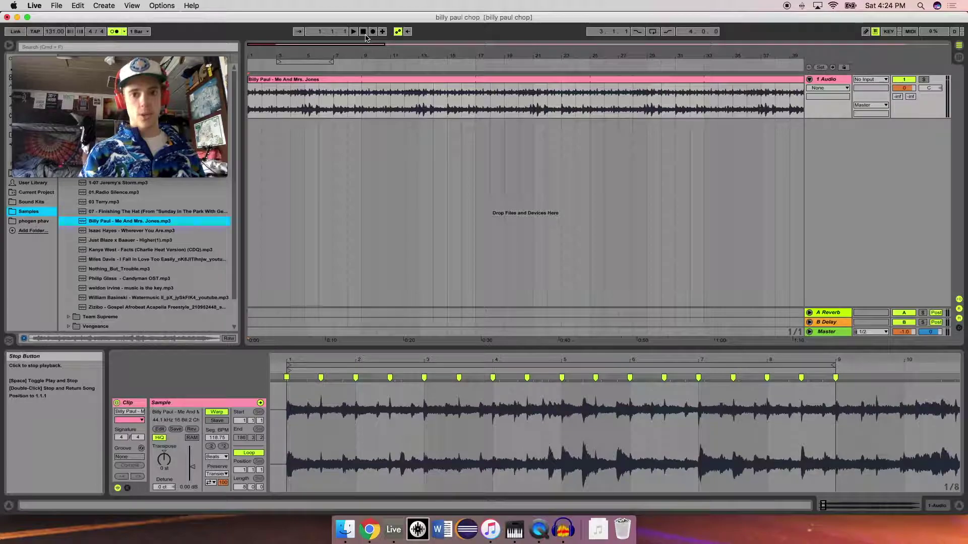
key("space")
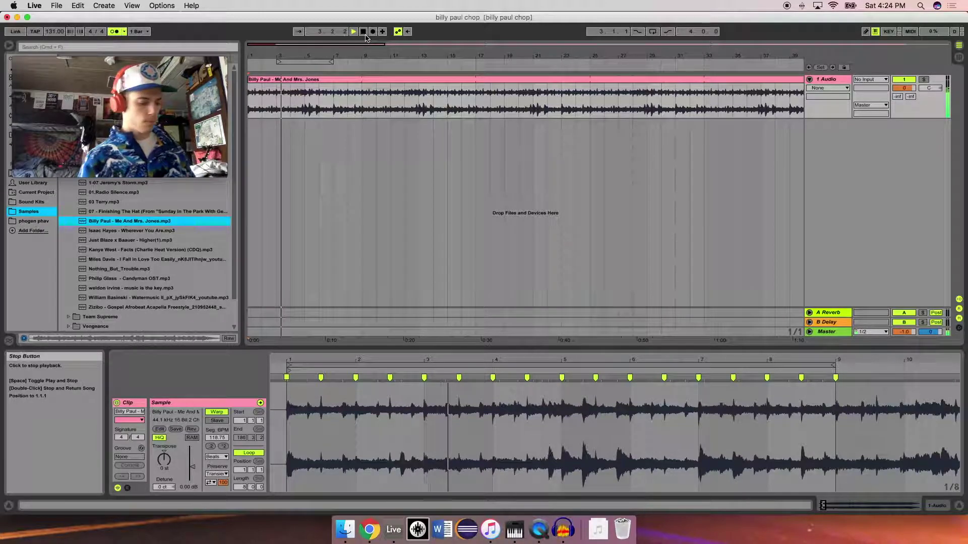
left_click(364, 32)
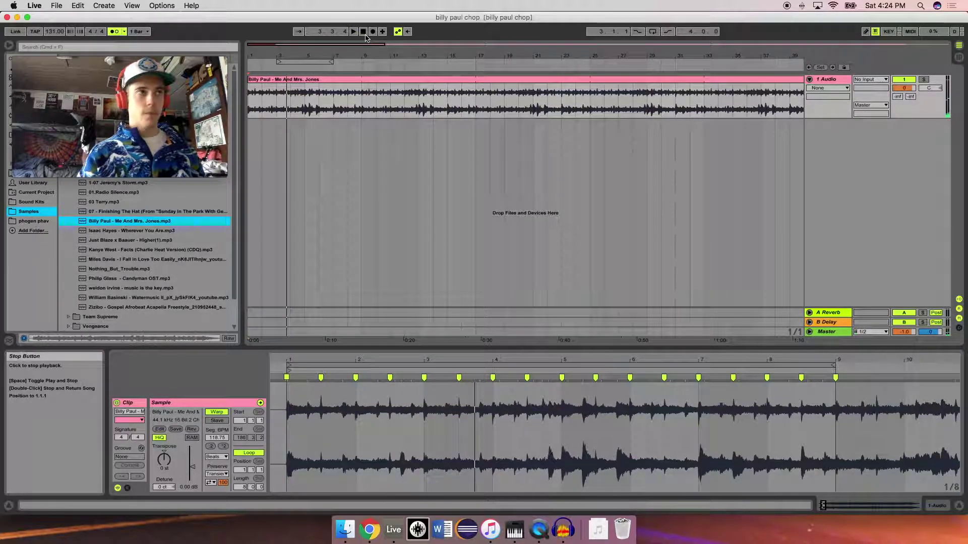
- Set the clip's warp mode to Complex Pro with Formants at 11.72
left_click(226, 457)
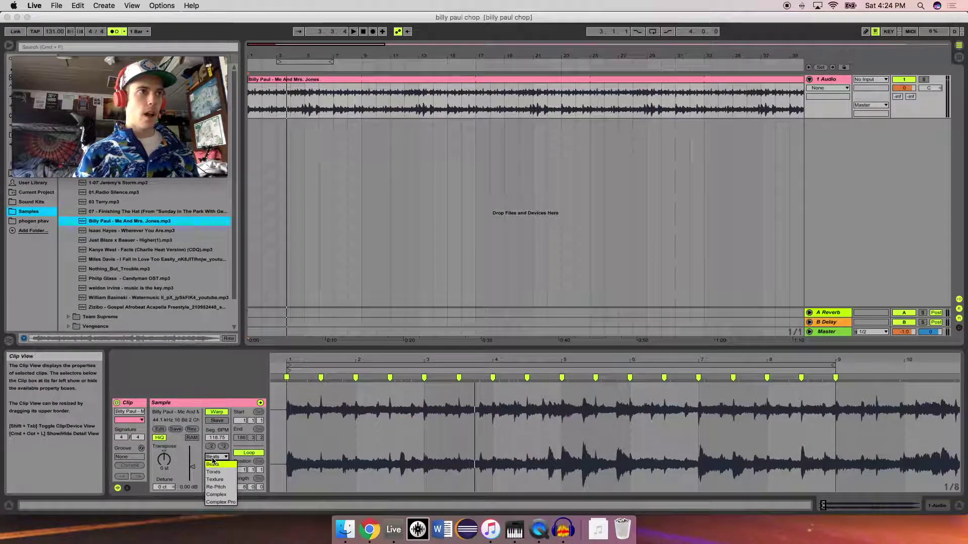
left_click(225, 503)
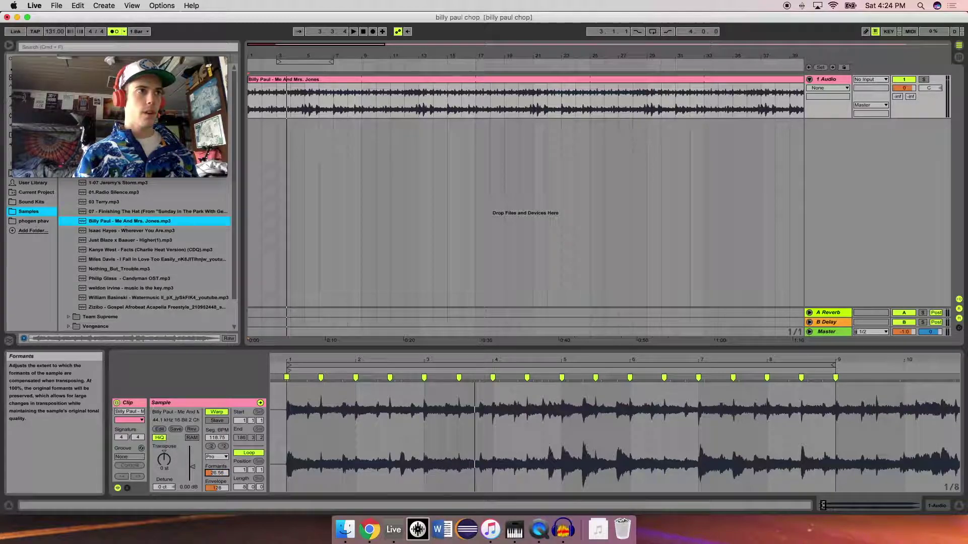
left_click_drag(217, 473, 217, 472)
scroll(217, 473, "left", 1)
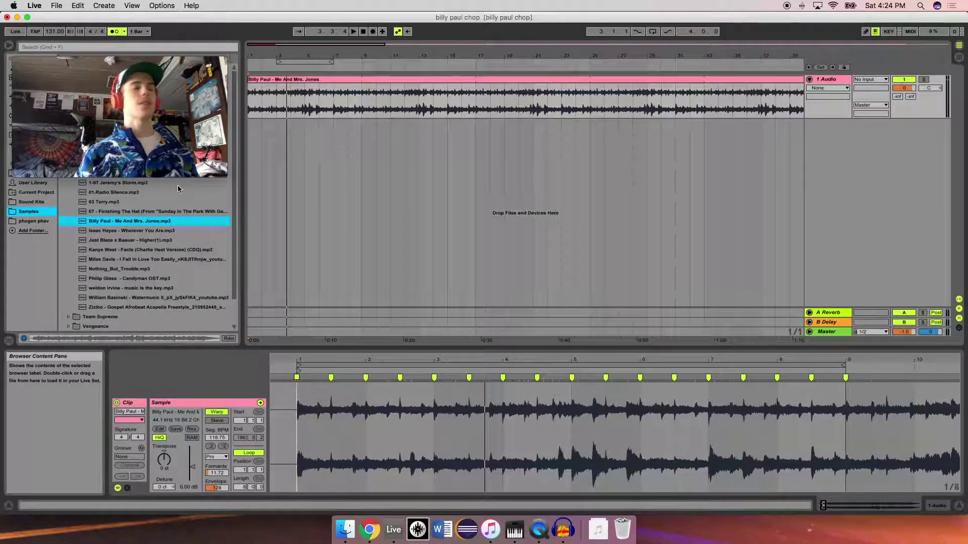
- Turn off the metronome while auditioning tempo changes, leave the tempo at 131 BPM, and save the set
key("space")
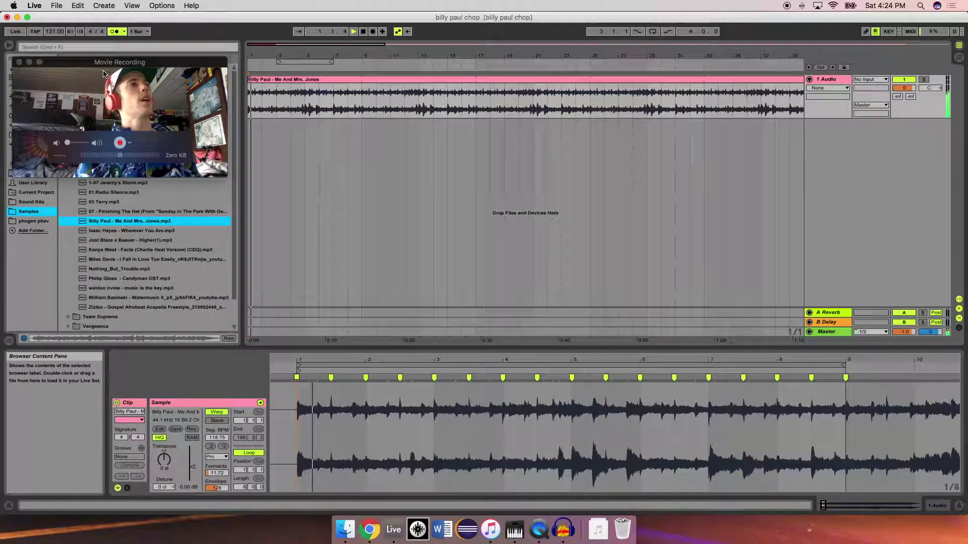
left_click_drag(58, 34, 58, 27)
left_click(116, 33)
mouse_move(56, 33)
left_mouse_down()
mouse_move(55, 22)
mouse_move(57, 33)
left_mouse_up()
key("space")
key("super+s")
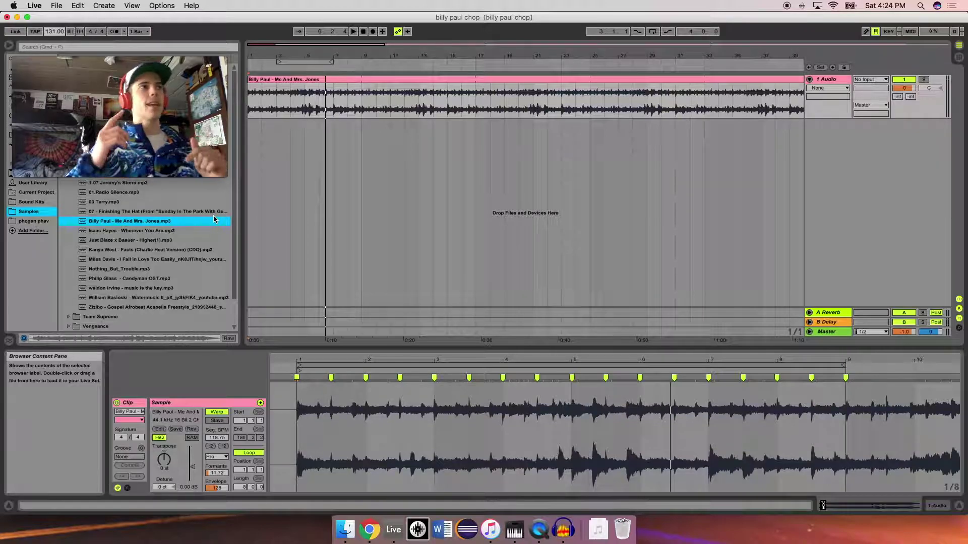
- Audition the clip in Re-Pitch warp mode and switch it back to Complex Pro with Formants at 17.19
left_click(222, 456)
left_click(217, 487)
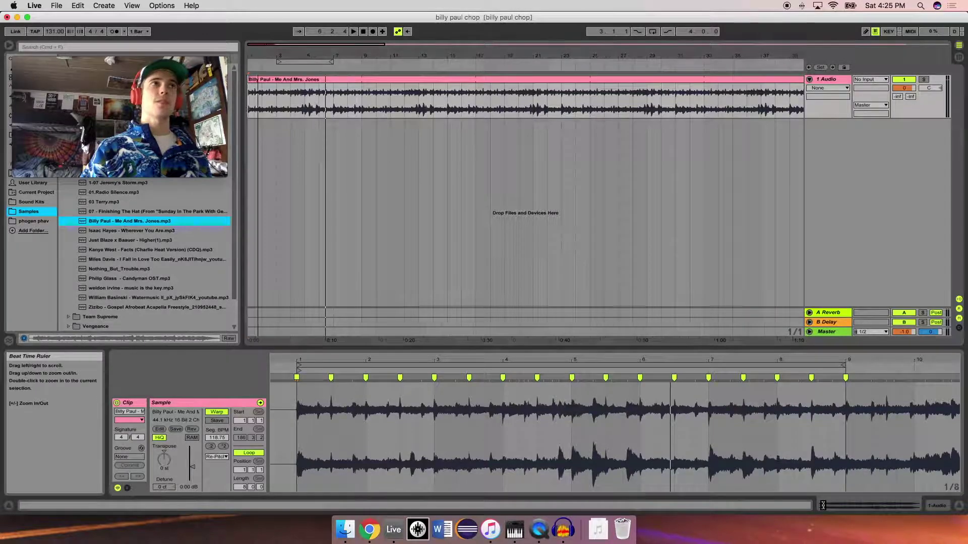
left_click_drag(268, 55, 272, 136)
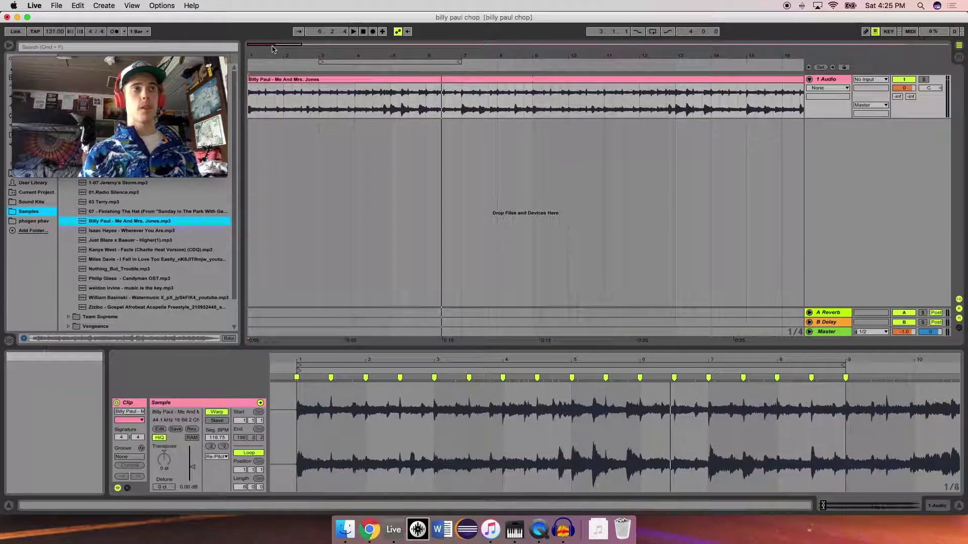
key("space")
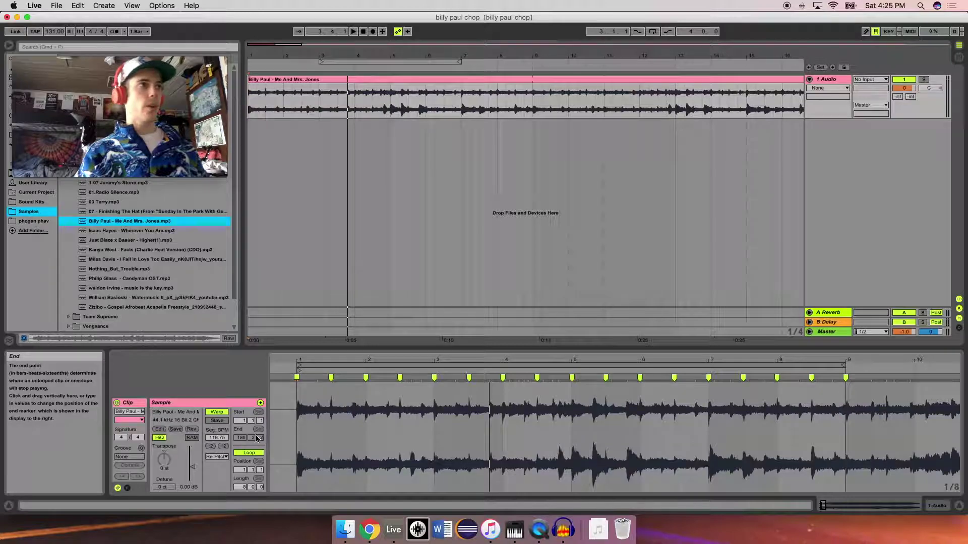
left_click(216, 457)
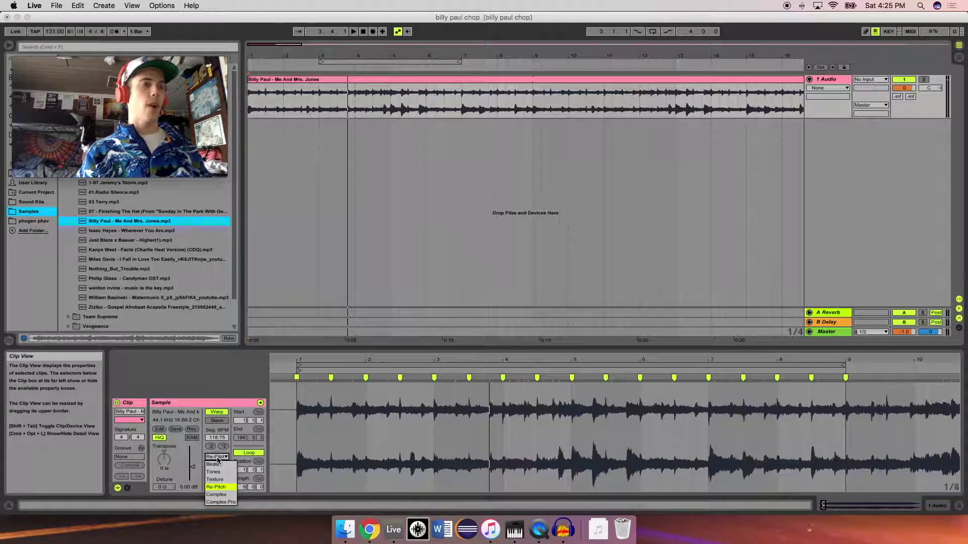
left_click(220, 502)
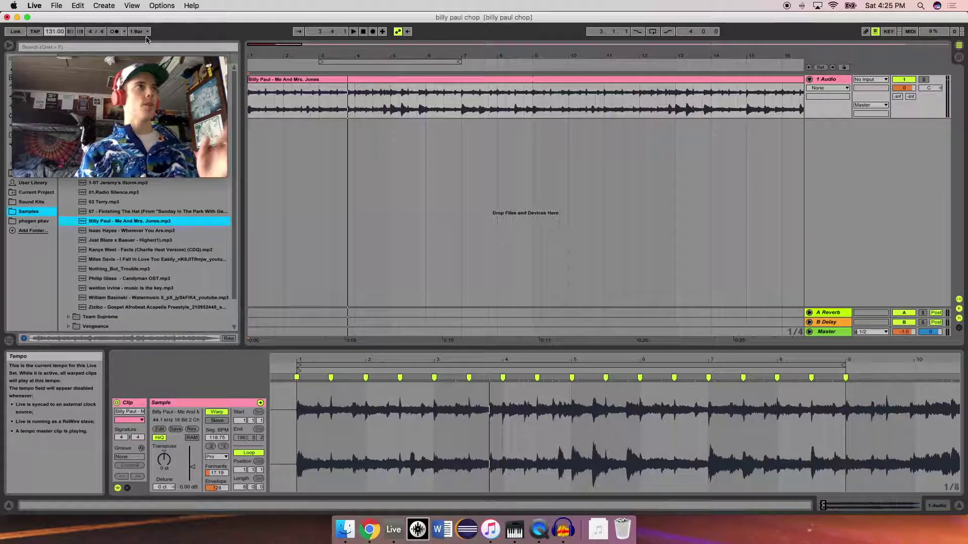
- Split the arrangement clip at 9.1.1 and delete everything after the split
left_click_drag(384, 55, 386, 60)
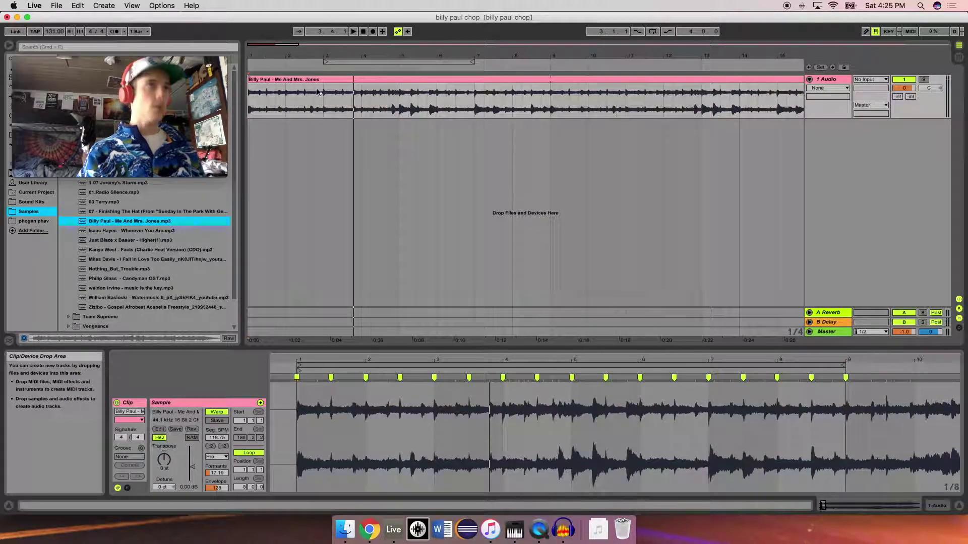
key("Home")
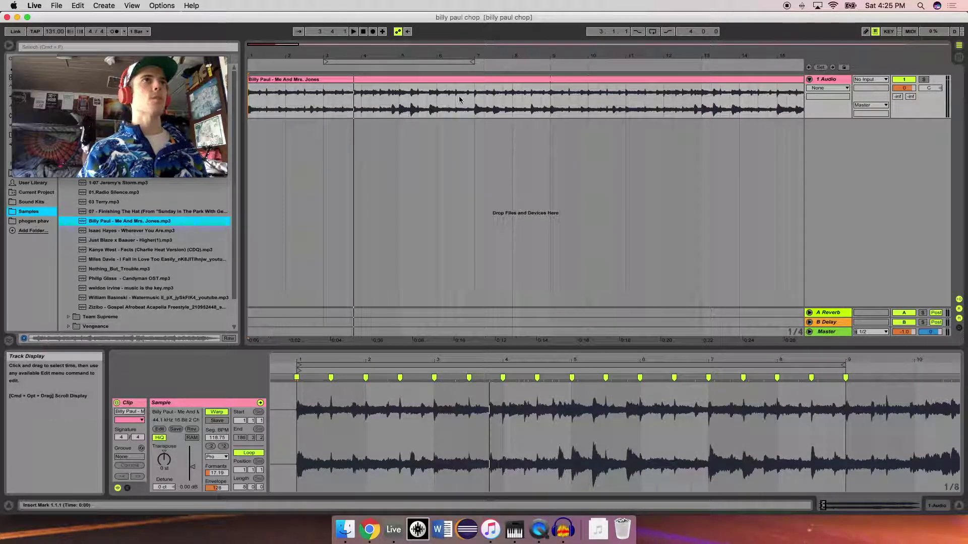
left_click(549, 91)
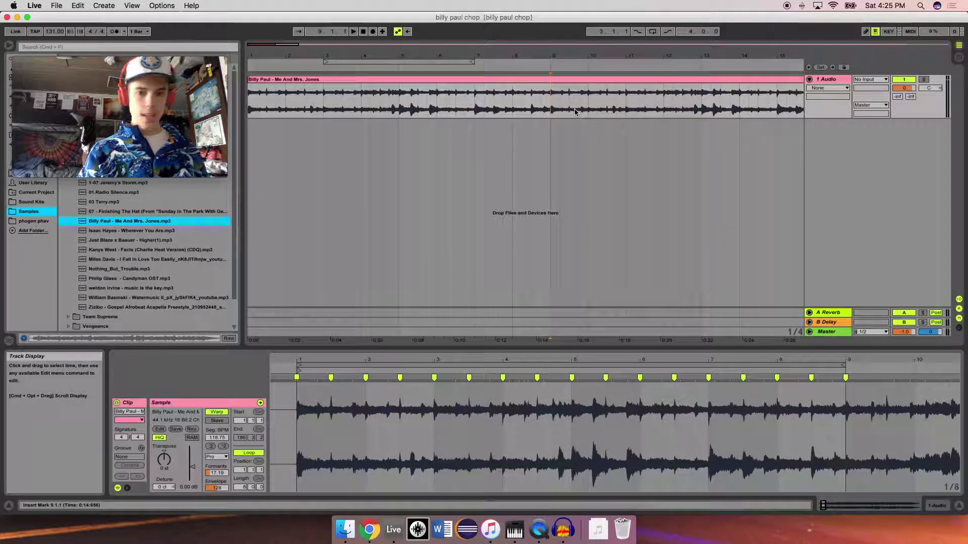
key("super+e")
left_click(565, 77)
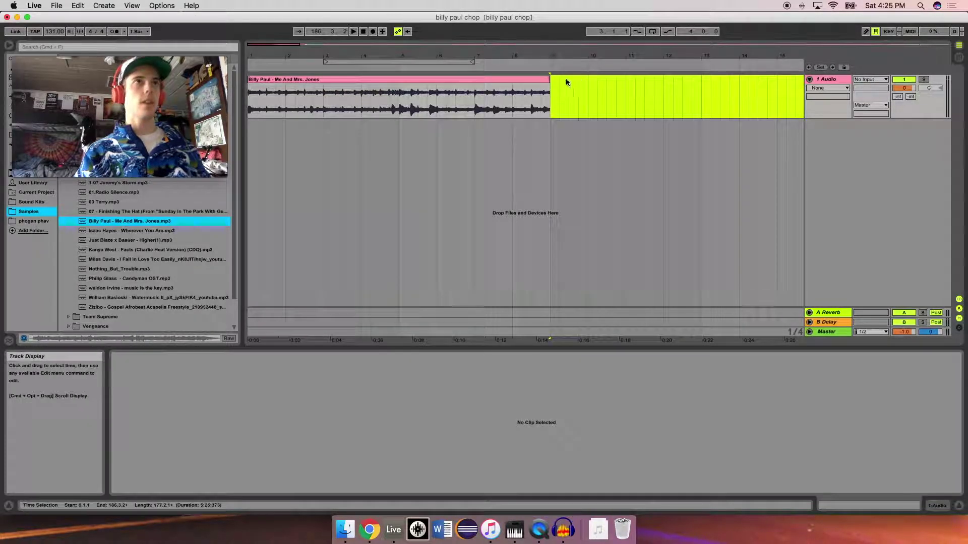
- Consolidate the remaining eight-bar clip and set the new clip's warp mode to Re-Pitch
left_click(518, 77)
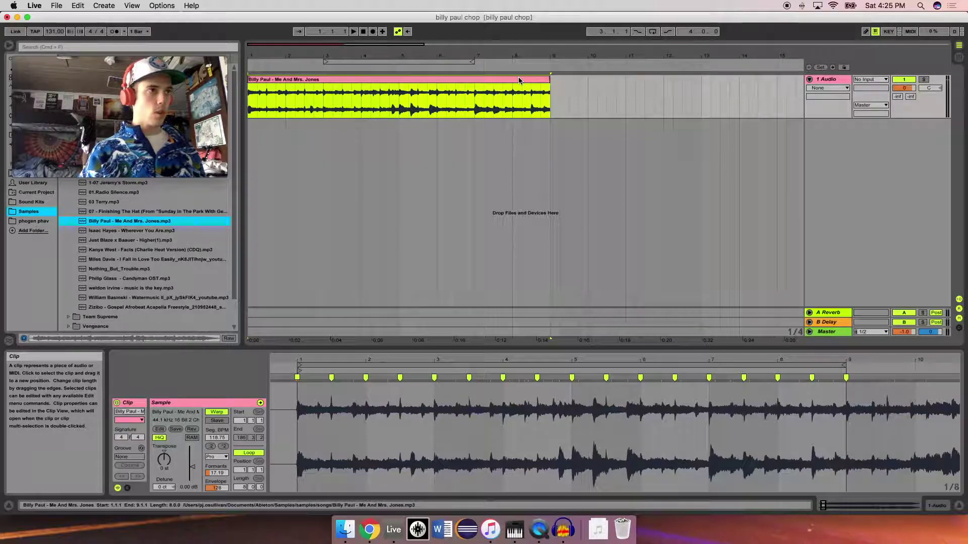
key("super+j")
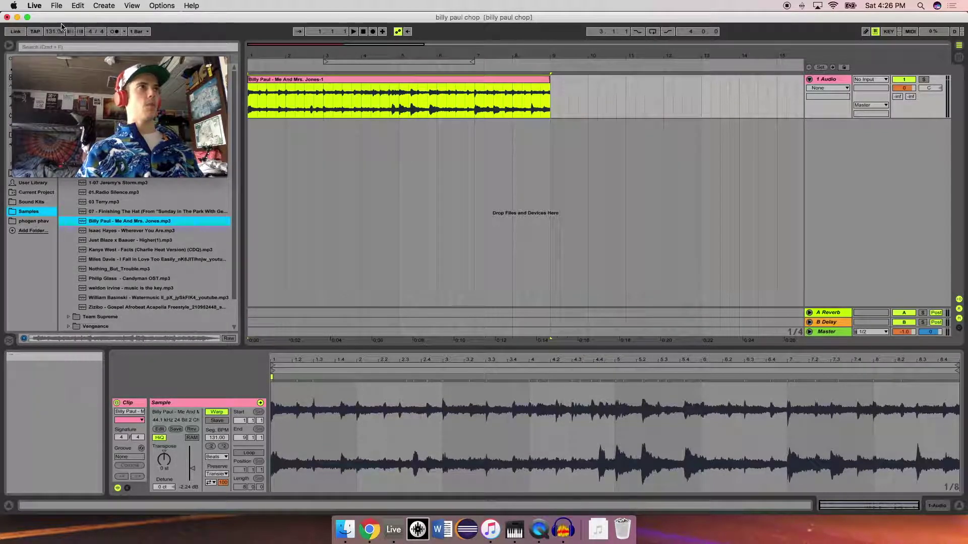
left_click(217, 456)
left_click(217, 484)
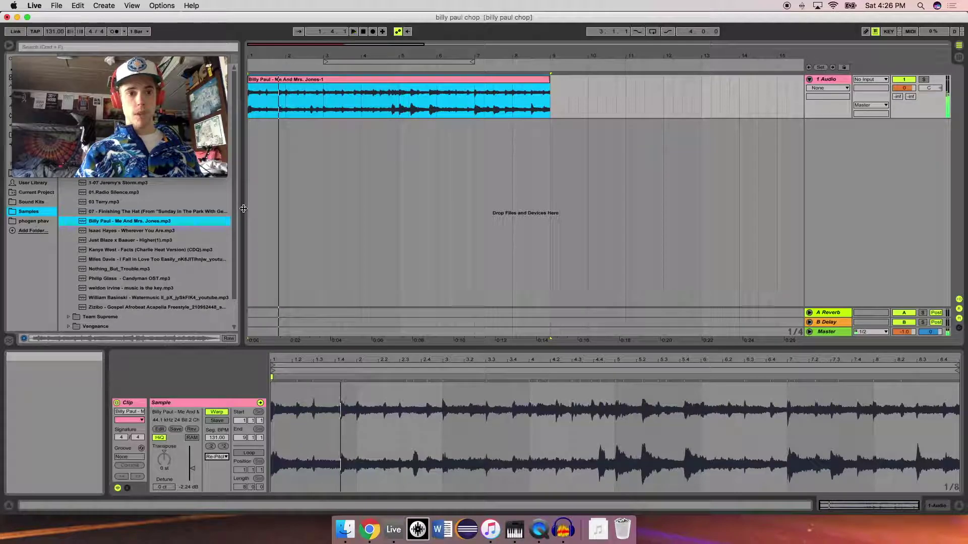
- Audition the consolidated Re-Pitch clip with the project tempo at 152 BPM and again at a much slower tempo
key("space")
mouse_move(151, 136)
left_click_drag(54, 33, 55, 23)
key("space")
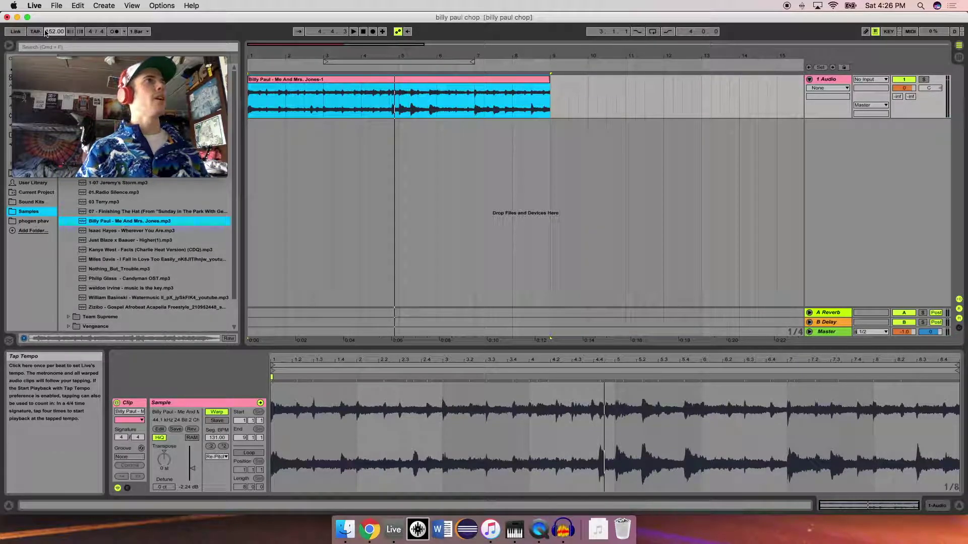
left_click_drag(55, 31, 54, 60)
key("space")
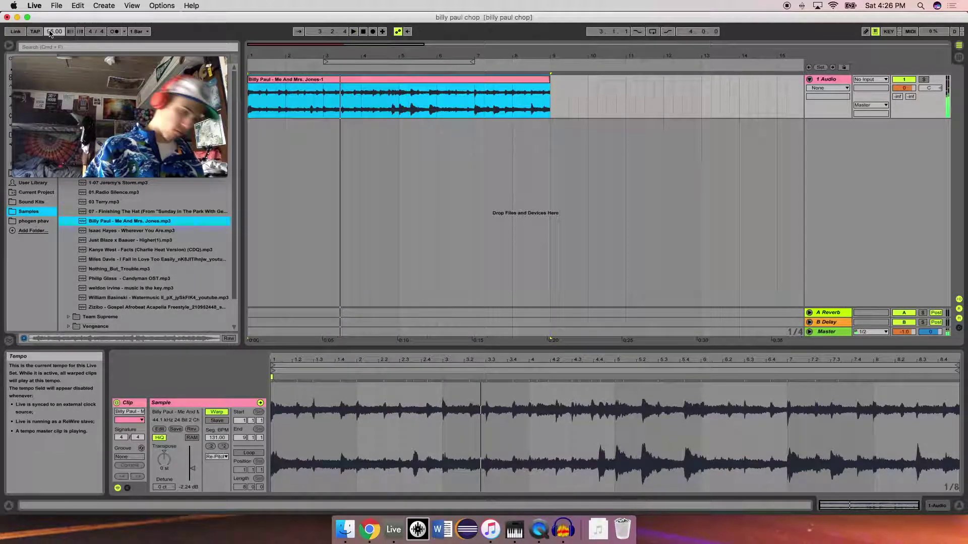